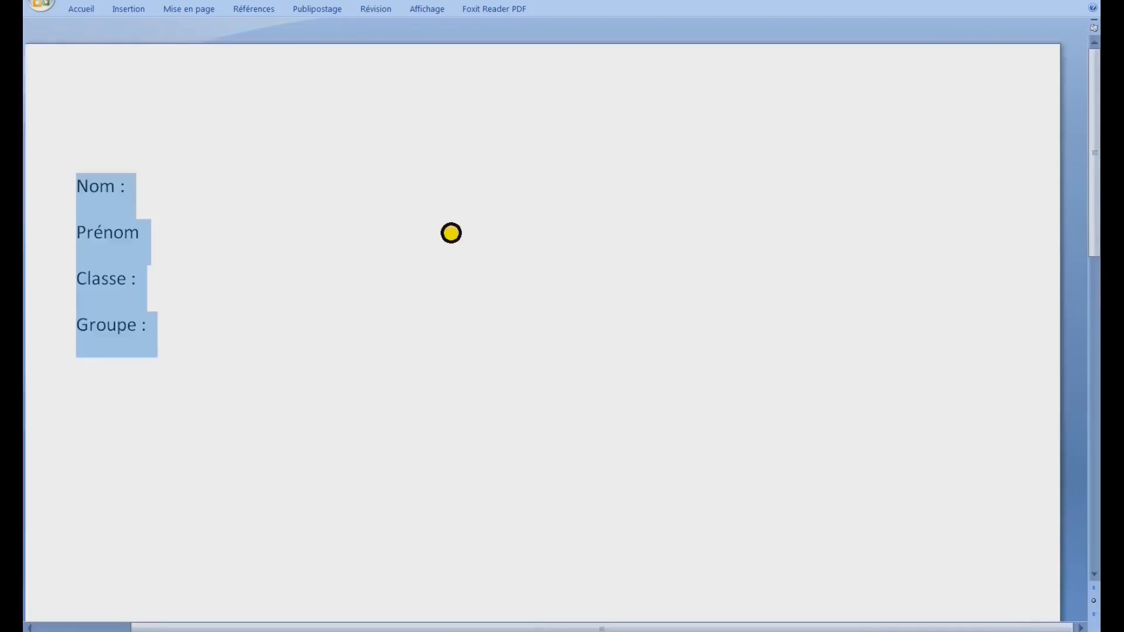
# Delete the selected Nom, Prénom, Classe and Groupe lines from the page.
pyautogui.moveTo(171, 629); pyautogui.dragTo(99, 624)
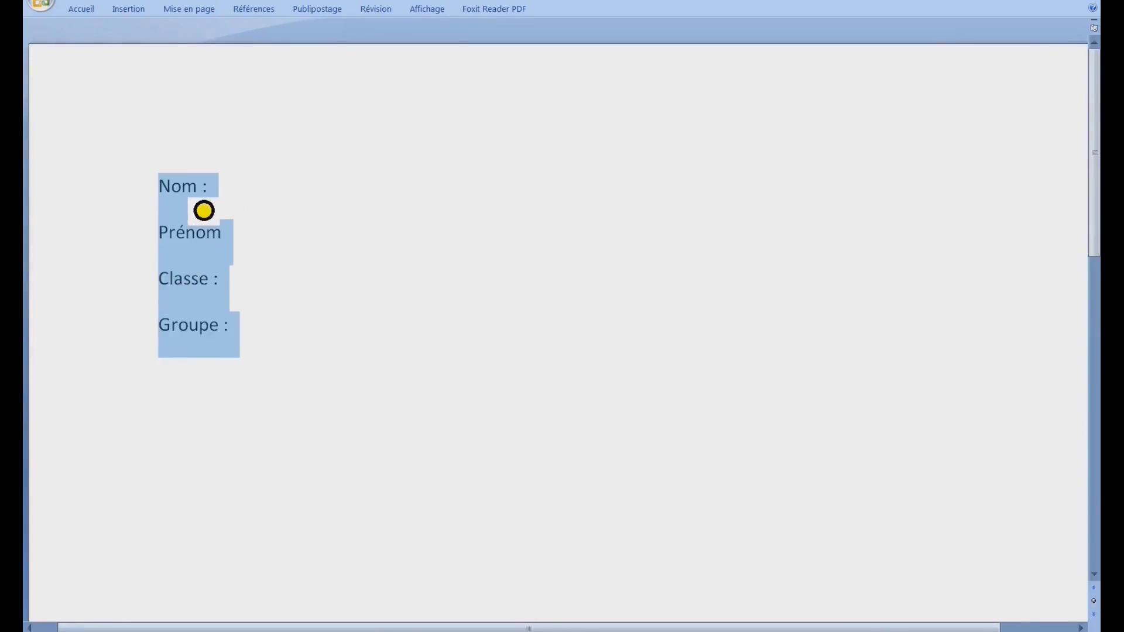
pyautogui.press('Delete')
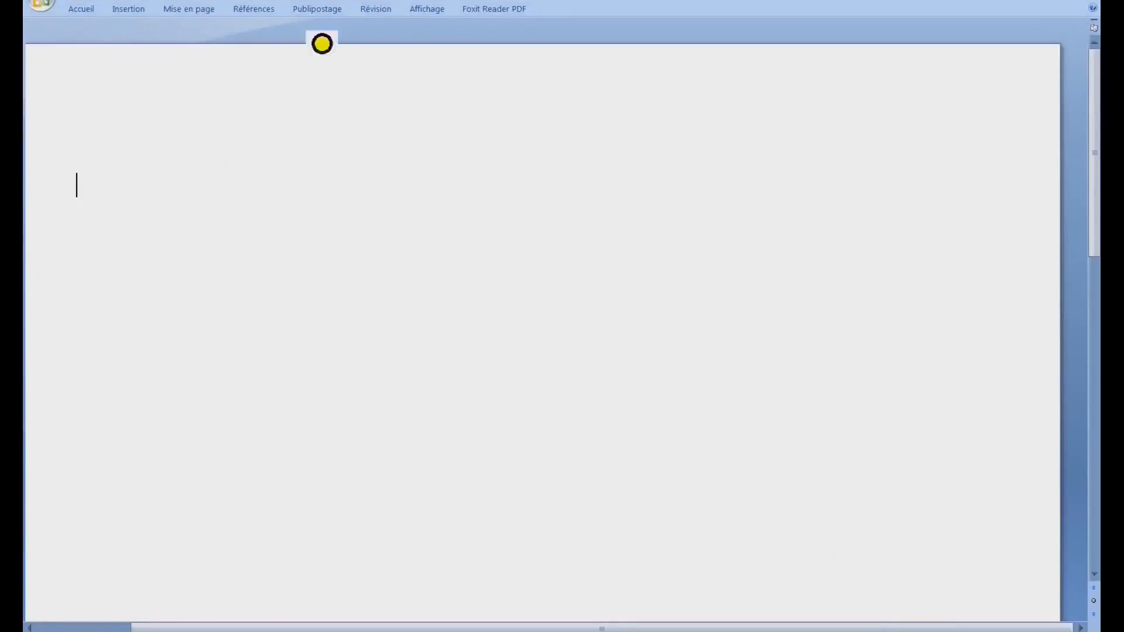
# Start creating mailing labels and enter the label text on four lines: "Nom :", "Prénom", "Classe :" and "Groupe :".
pyautogui.click(328, 22)
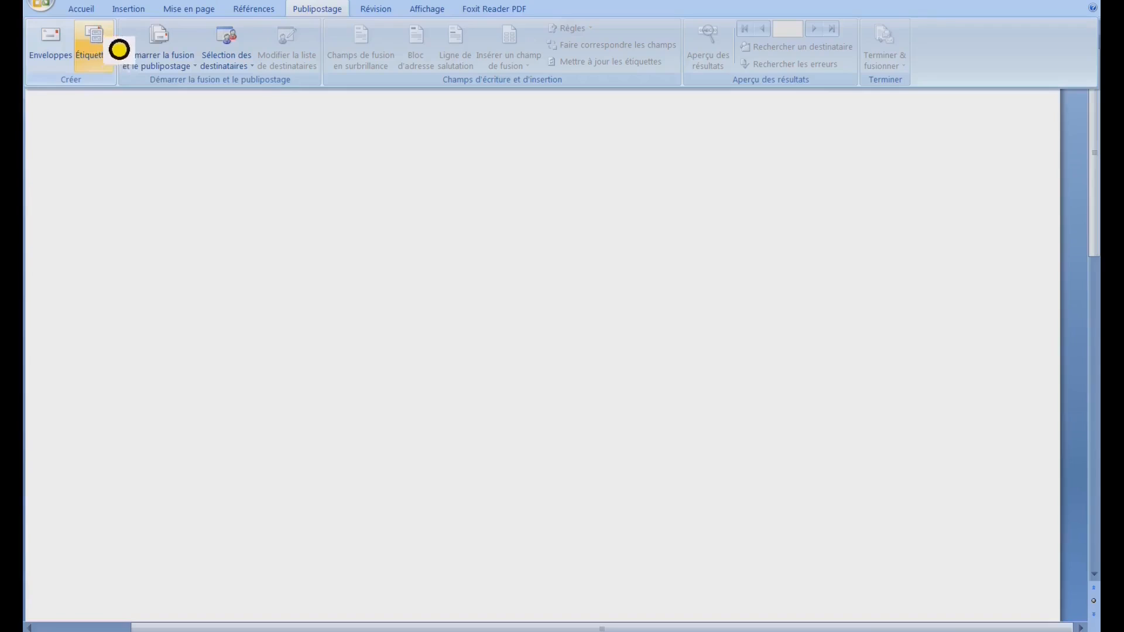
pyautogui.click(117, 47)
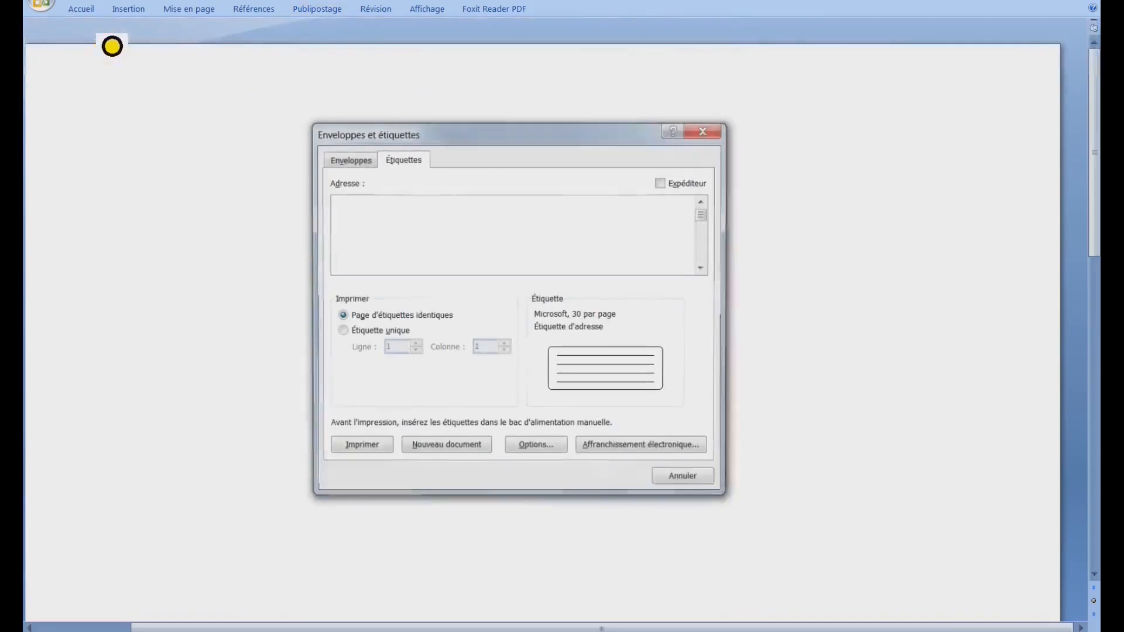
pyautogui.moveTo(523, 142); pyautogui.dragTo(486, 134)
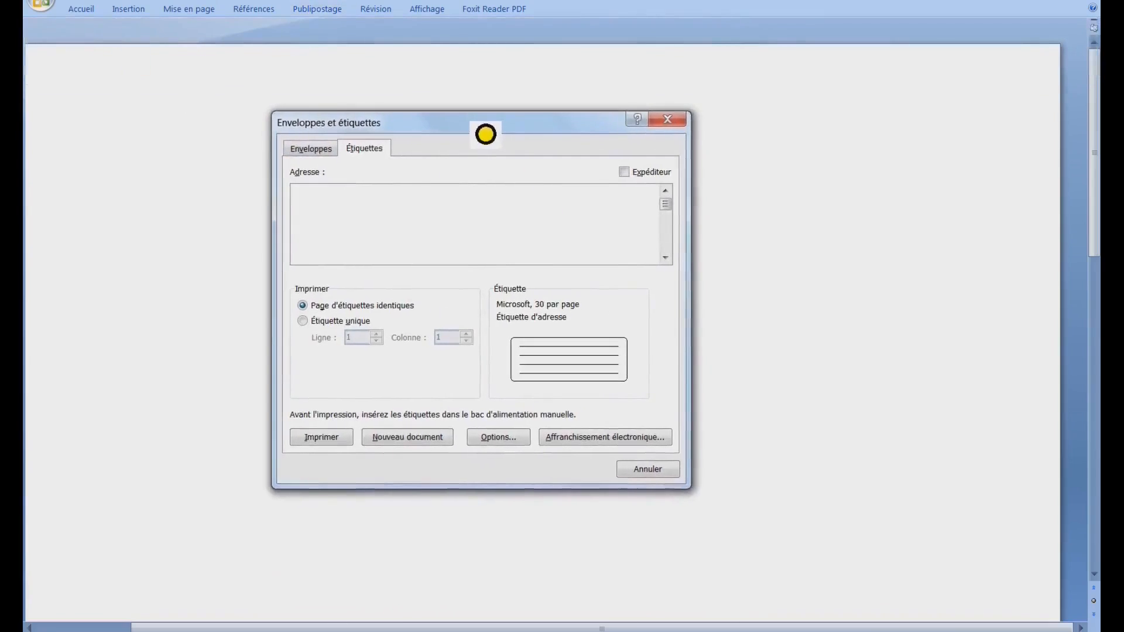
pyautogui.doubleClick(342, 209)
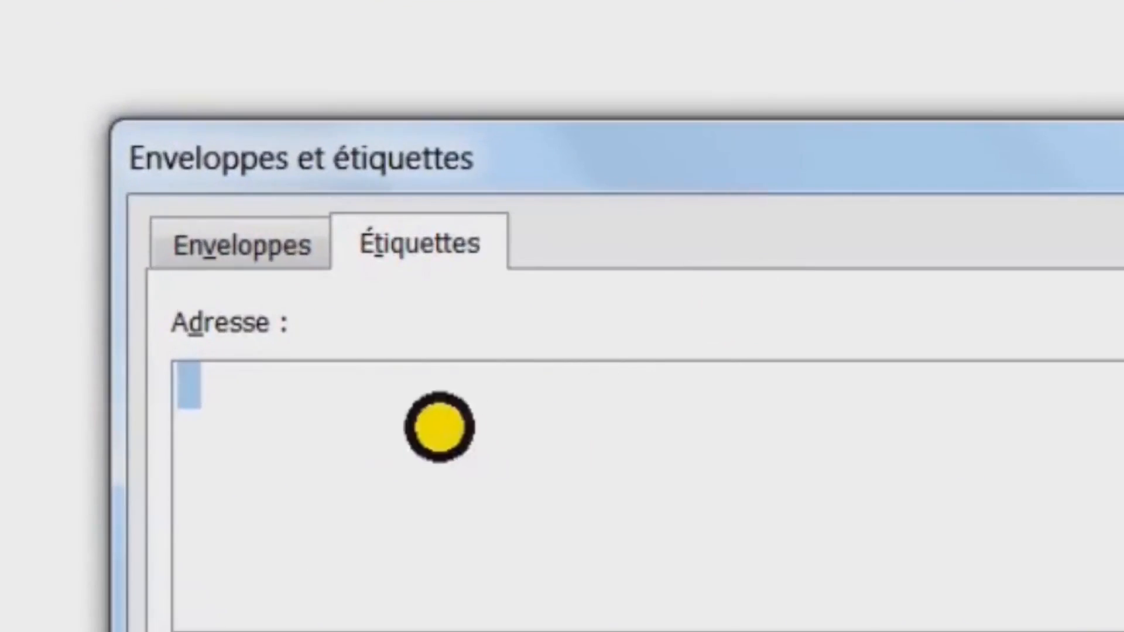
pyautogui.write('Nom : Prénom : Classe : Groupe :')
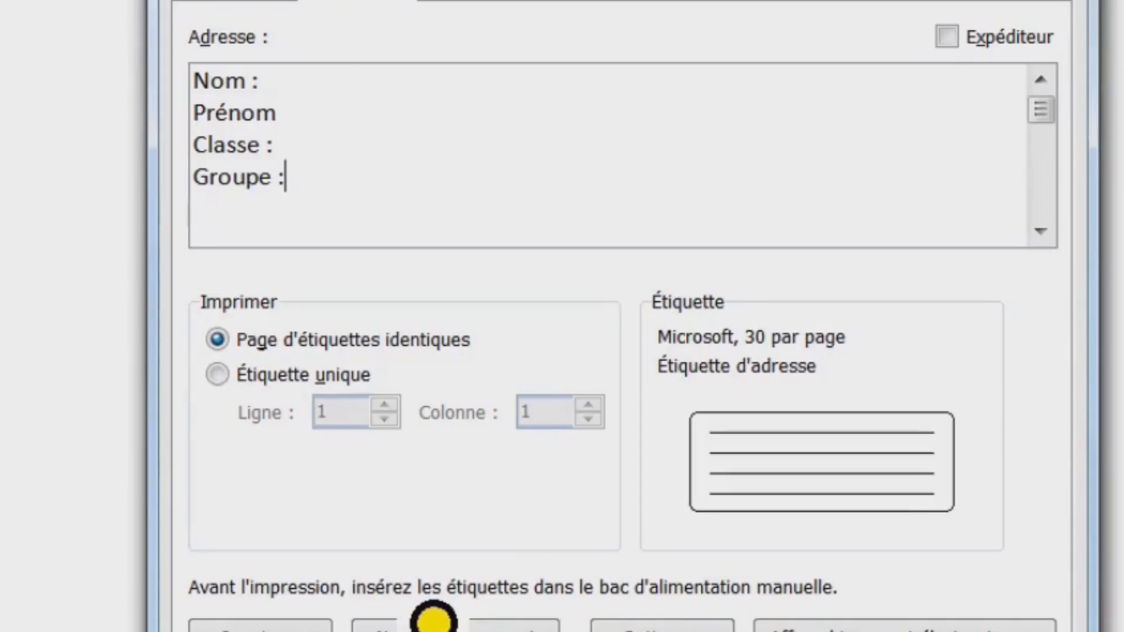
# Open the label options and choose Microsoft as the label supplier.
pyautogui.click(661, 626)
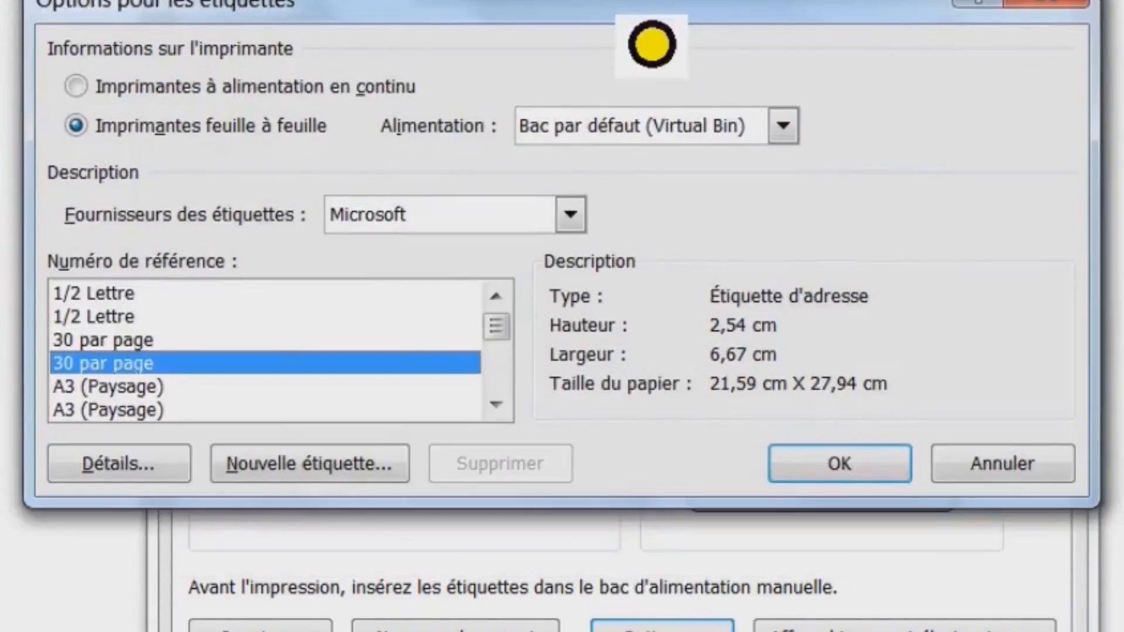
pyautogui.moveTo(633, 20); pyautogui.dragTo(633, 29)
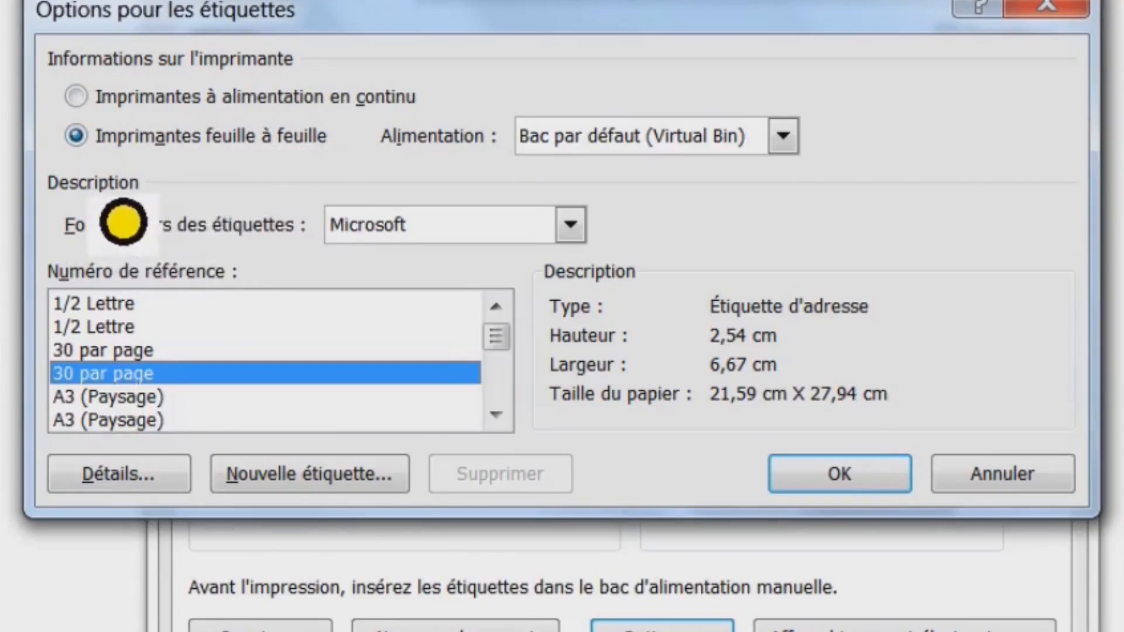
pyautogui.click(483, 235)
pyautogui.click(485, 235)
pyautogui.click(485, 235)
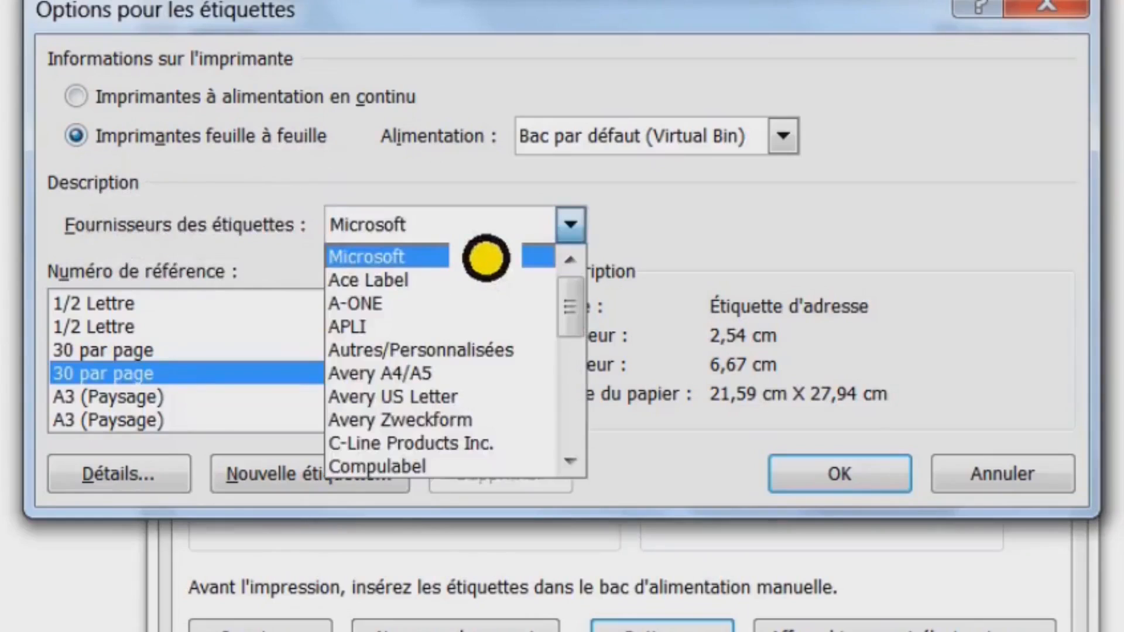
pyautogui.click(486, 258)
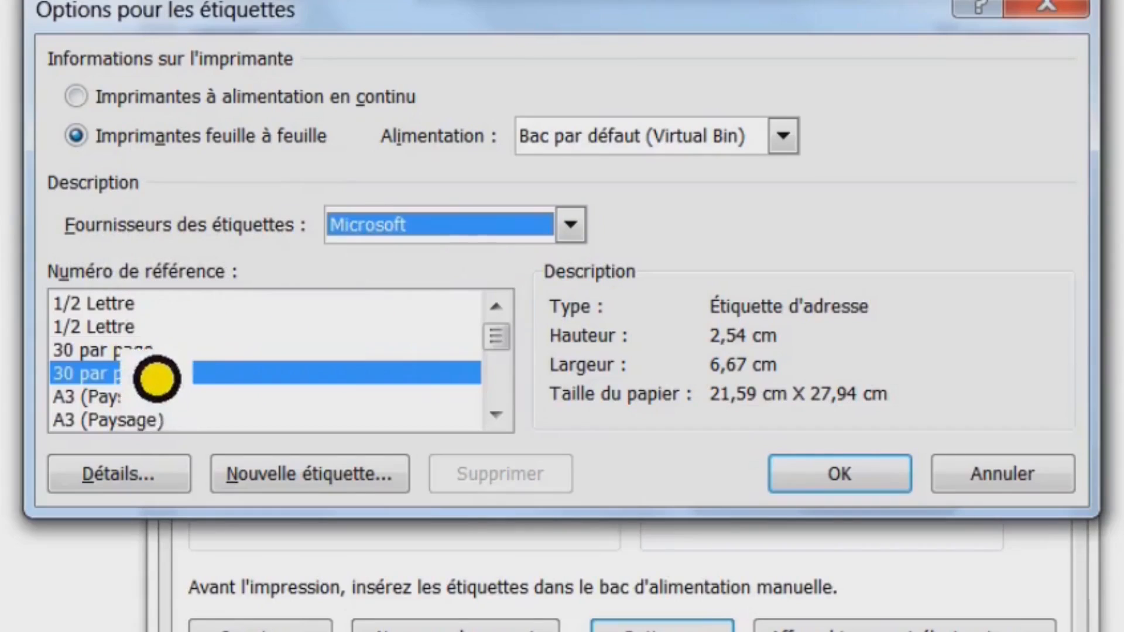
# Choose the second "30 par page" label format, 2,54 cm high and 6,67 cm wide, and accept the label options.
pyautogui.click(222, 352)
pyautogui.click(199, 378)
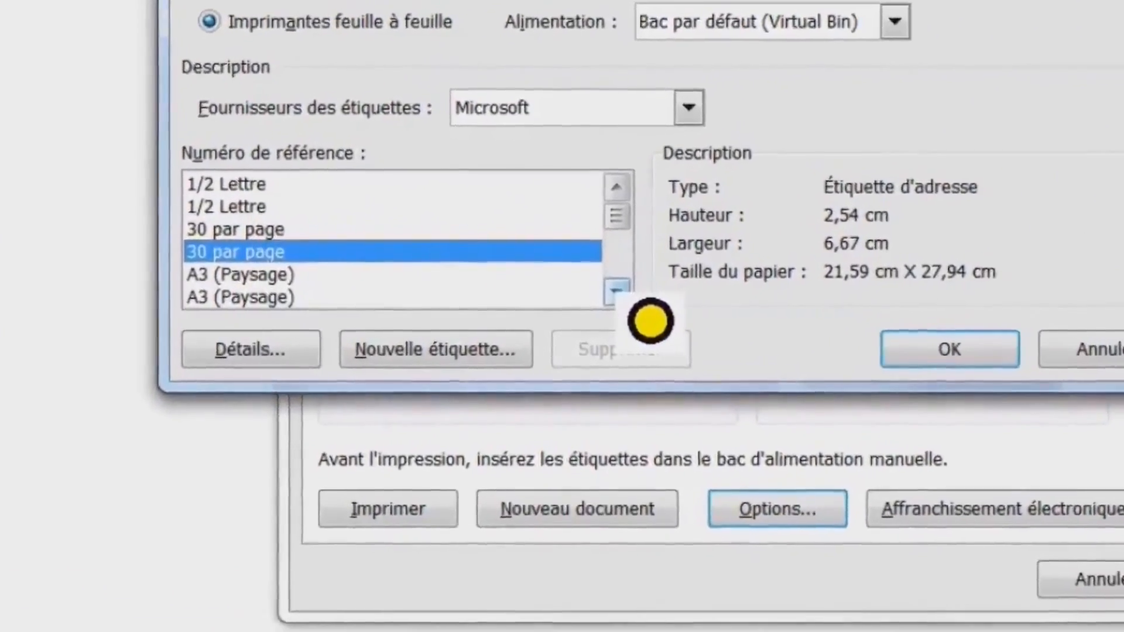
pyautogui.click(605, 298)
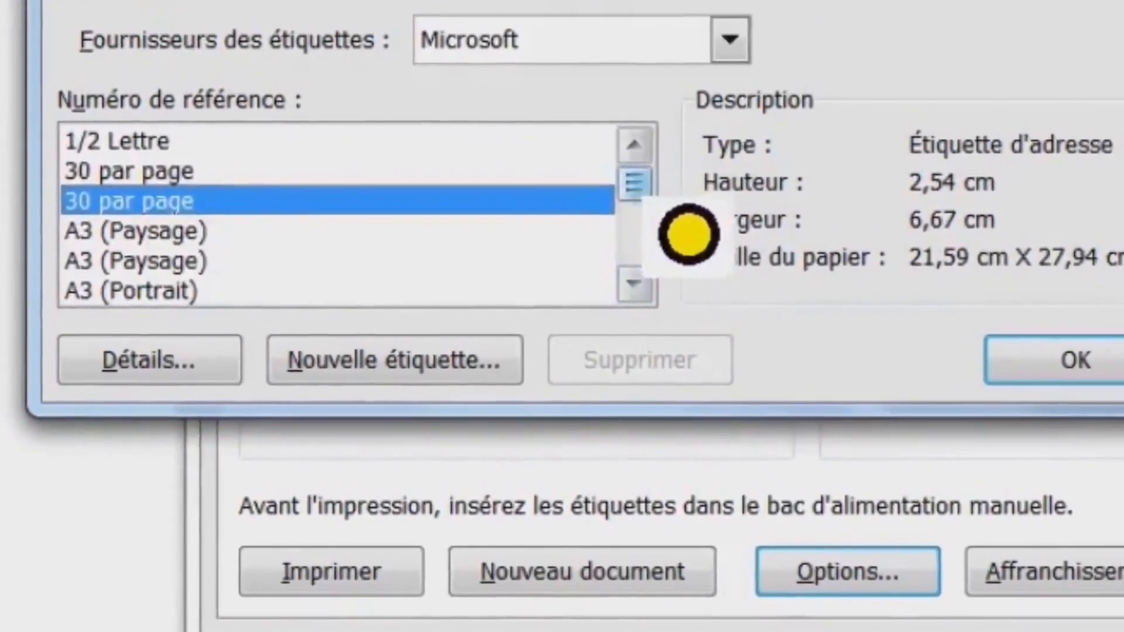
pyautogui.moveTo(677, 237); pyautogui.dragTo(703, 211)
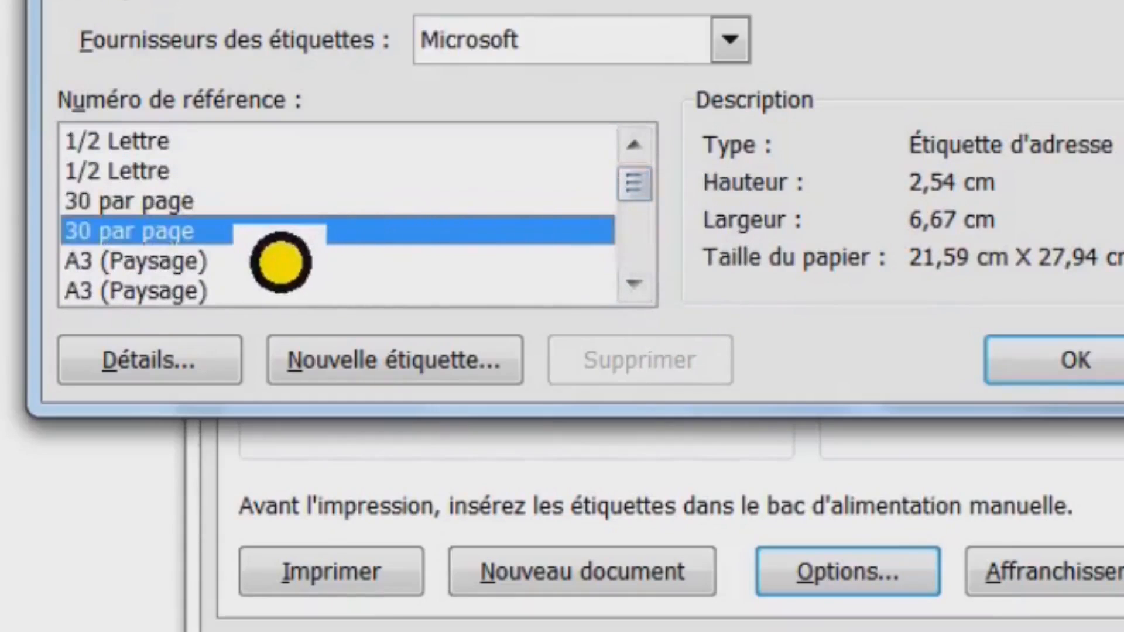
pyautogui.click(146, 206)
pyautogui.click(147, 235)
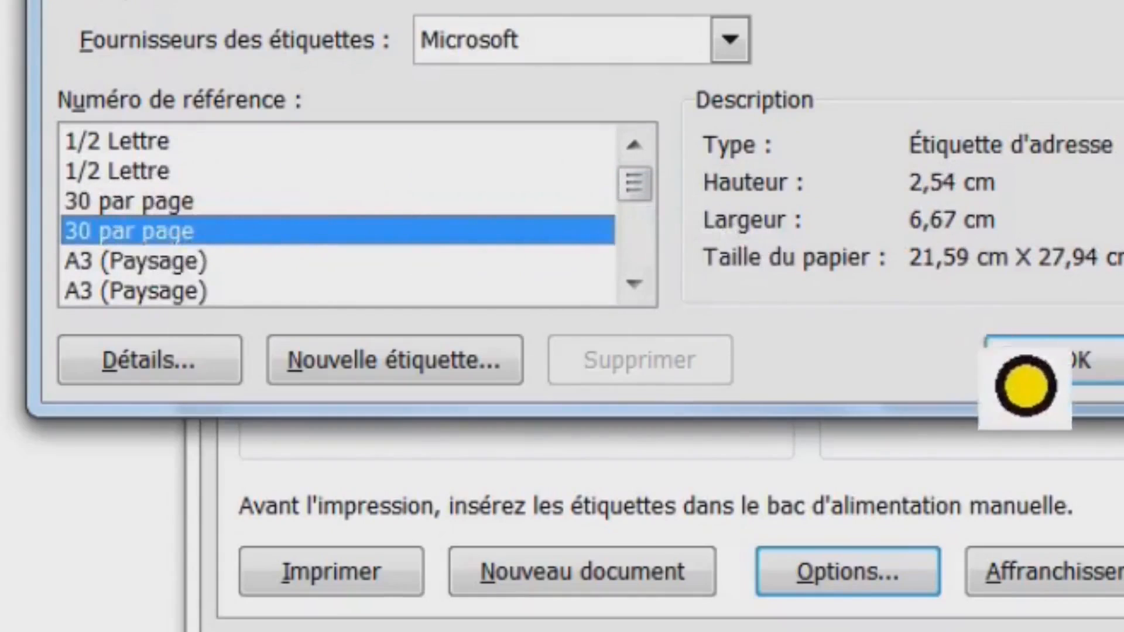
pyautogui.click(1092, 398)
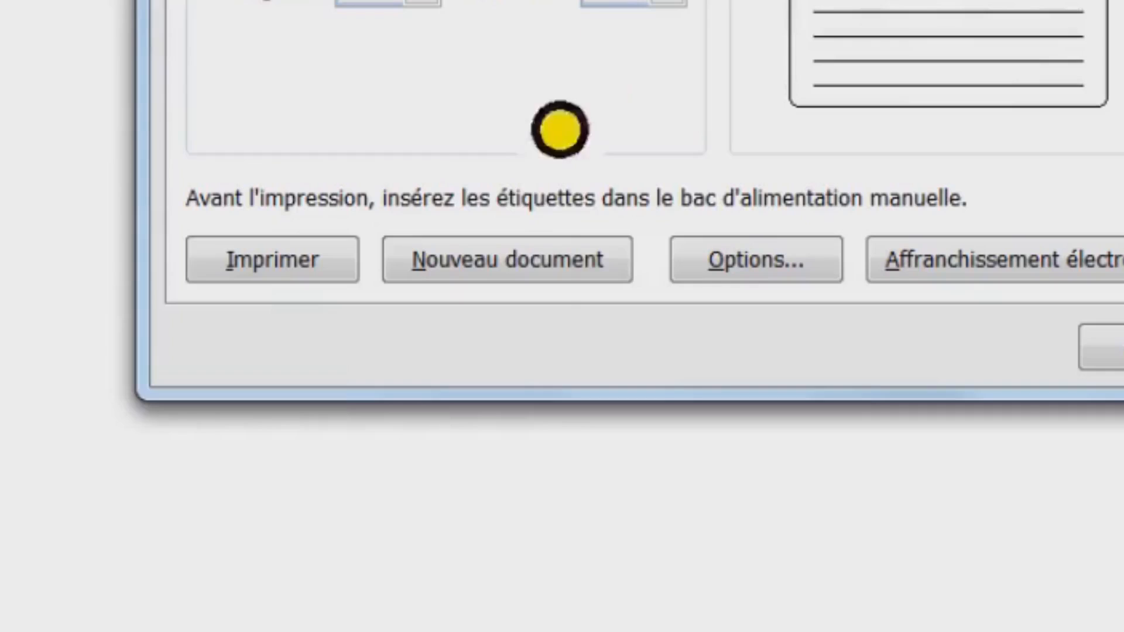
# Generate a new document filled with identical labels and look over the whole page.
pyautogui.click(509, 291)
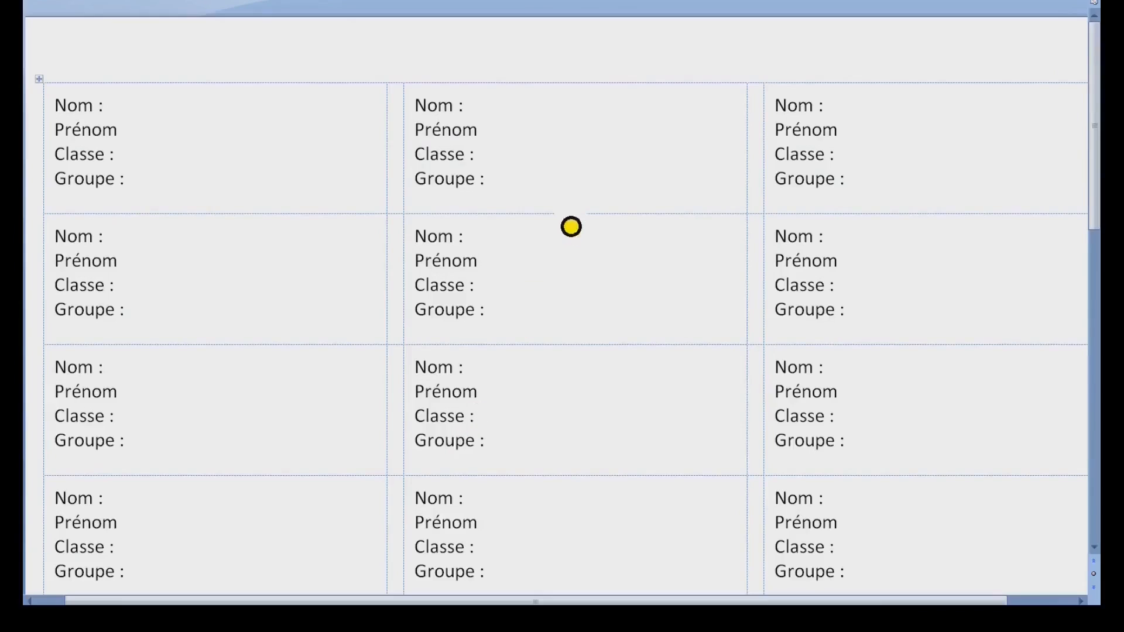
pyautogui.scroll(-8, 573, 219)
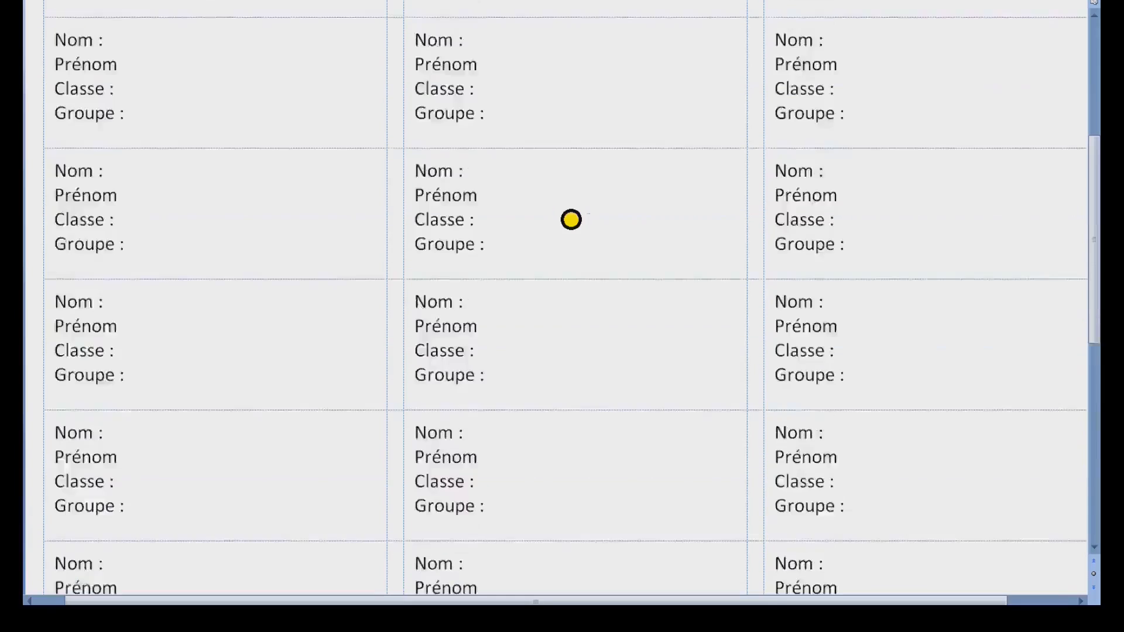
pyautogui.scroll(-2, 571, 220)
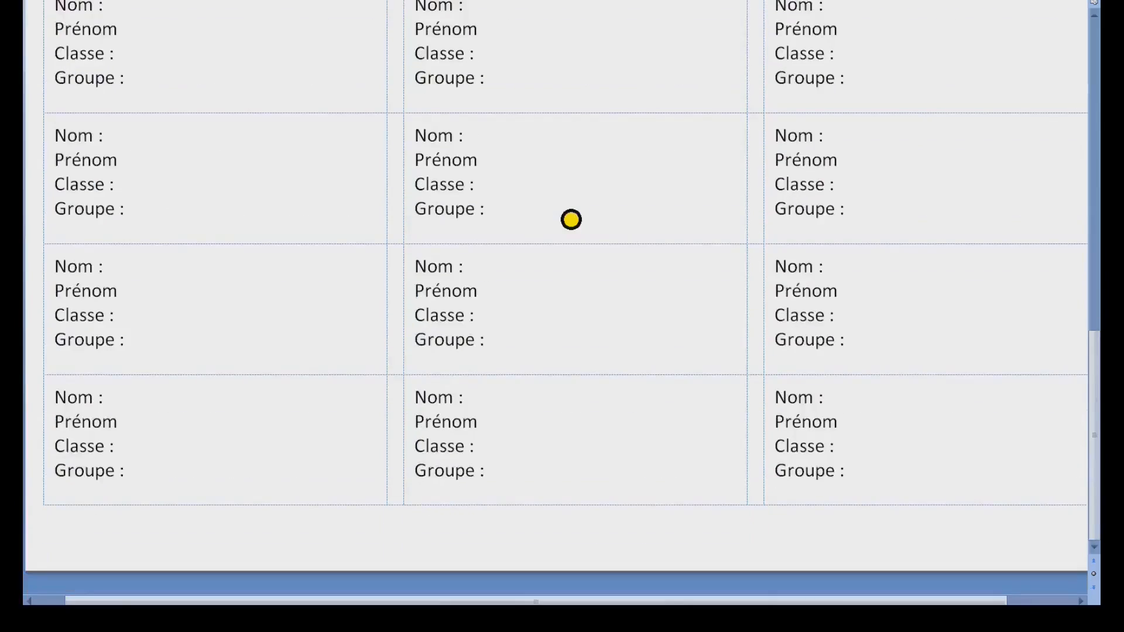
pyautogui.scroll(13, 571, 220)
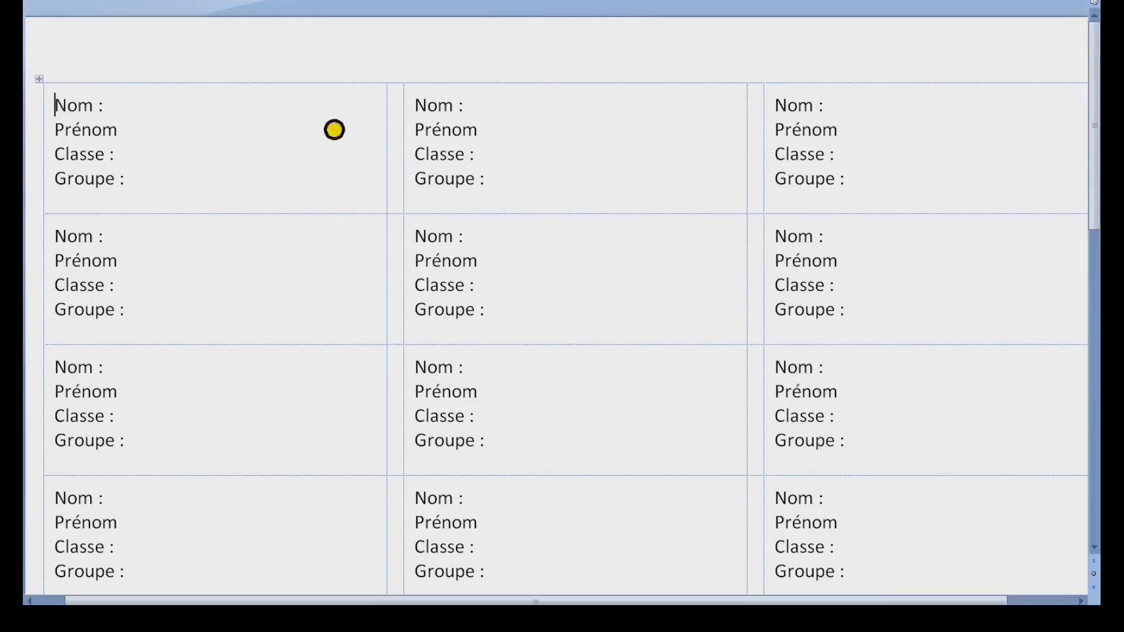
pyautogui.moveTo(254, 158); pyautogui.dragTo(211, 387)
pyautogui.moveTo(411, 151); pyautogui.dragTo(520, 384)
pyautogui.moveTo(824, 139); pyautogui.dragTo(833, 359)
# Place the cursor in the label table and open its border and shading settings.
pyautogui.click(465, 131)
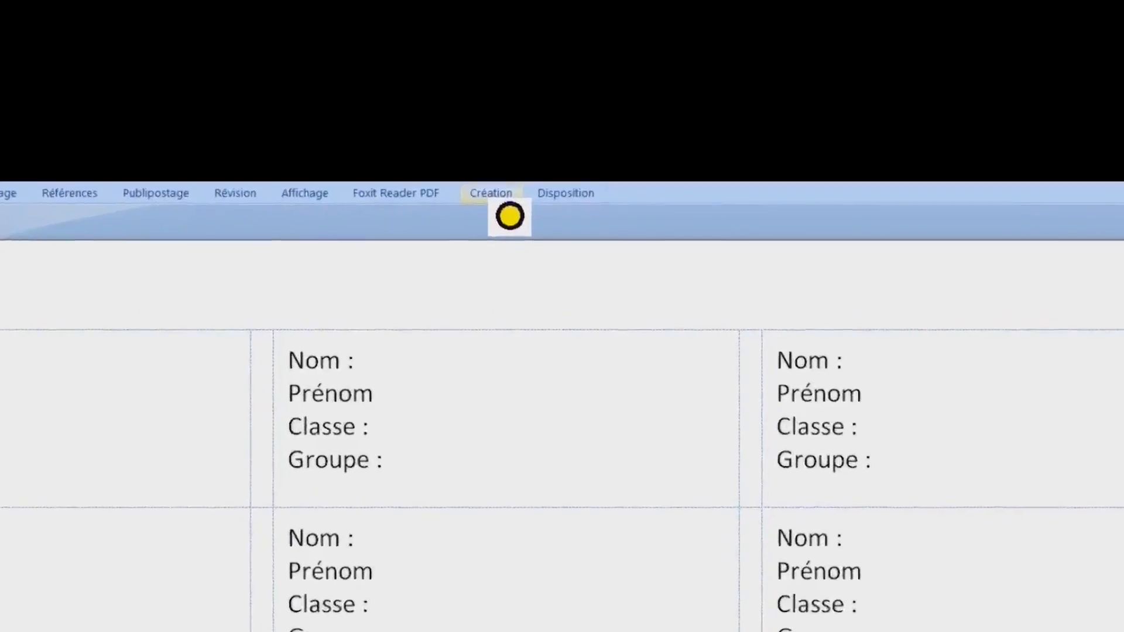
pyautogui.click(578, 2)
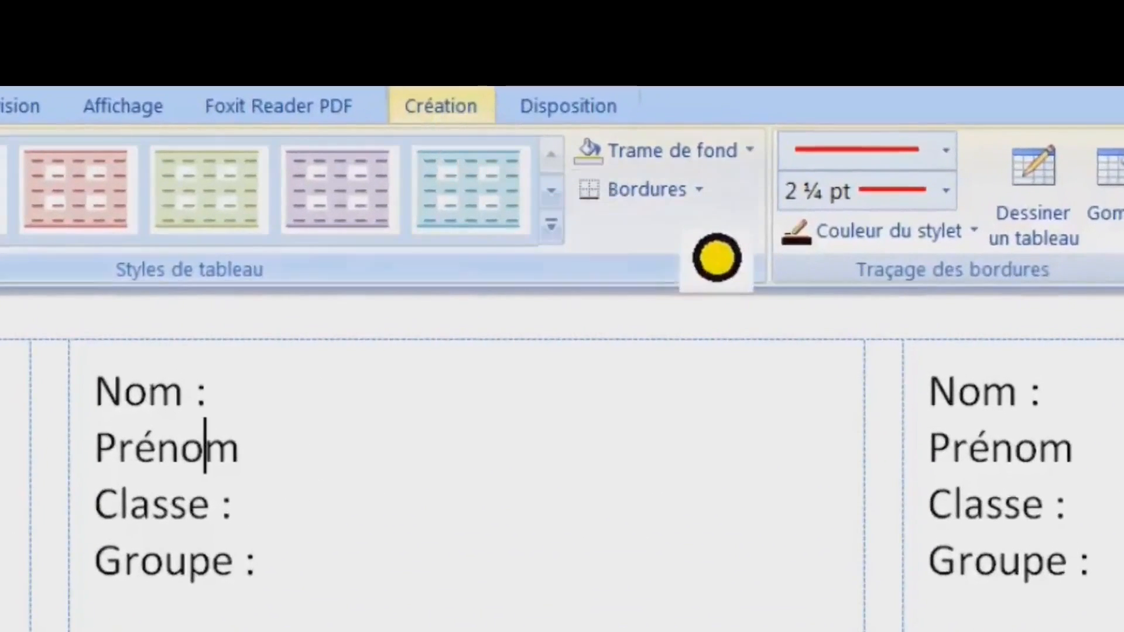
pyautogui.click(699, 189)
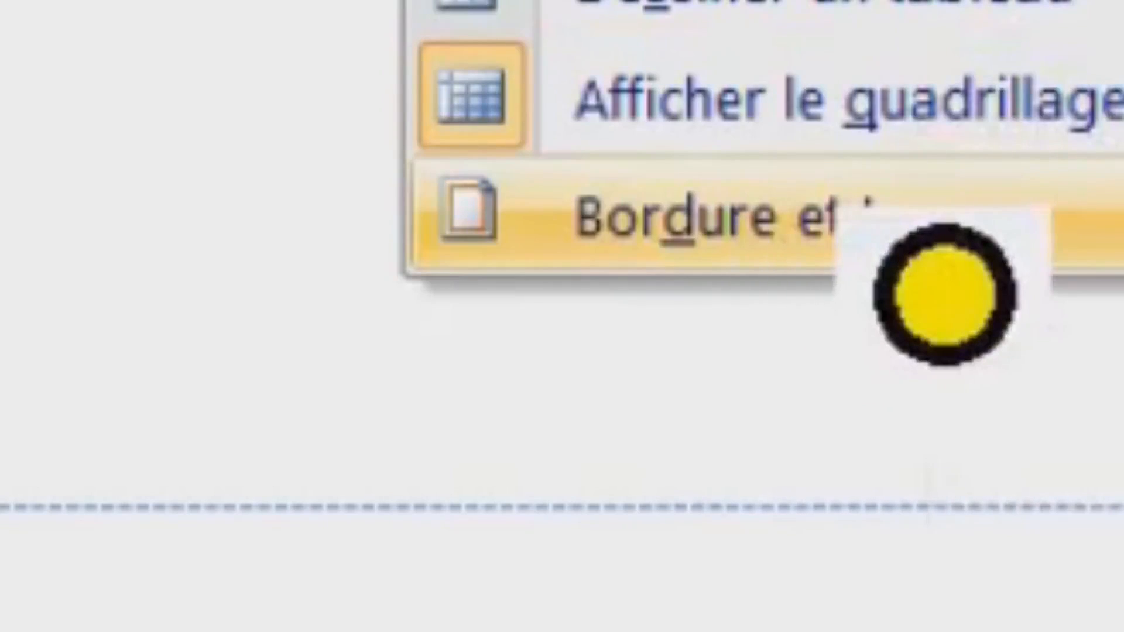
pyautogui.click(926, 281)
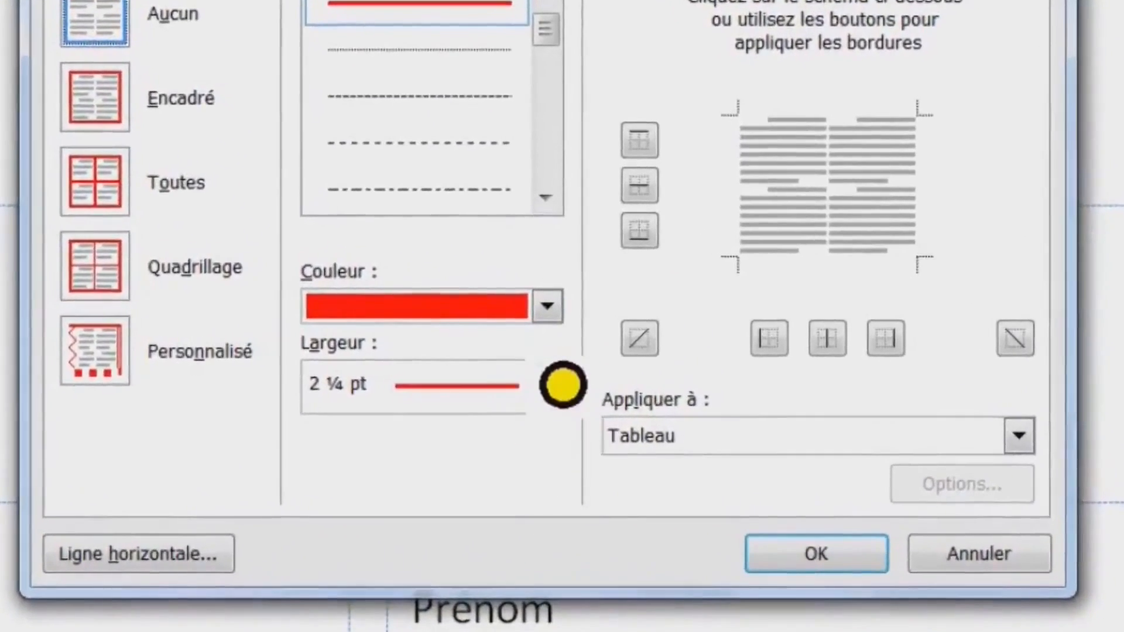
# Set the table border colour to dark blue and the line width to 3 pt.
pyautogui.click(547, 306)
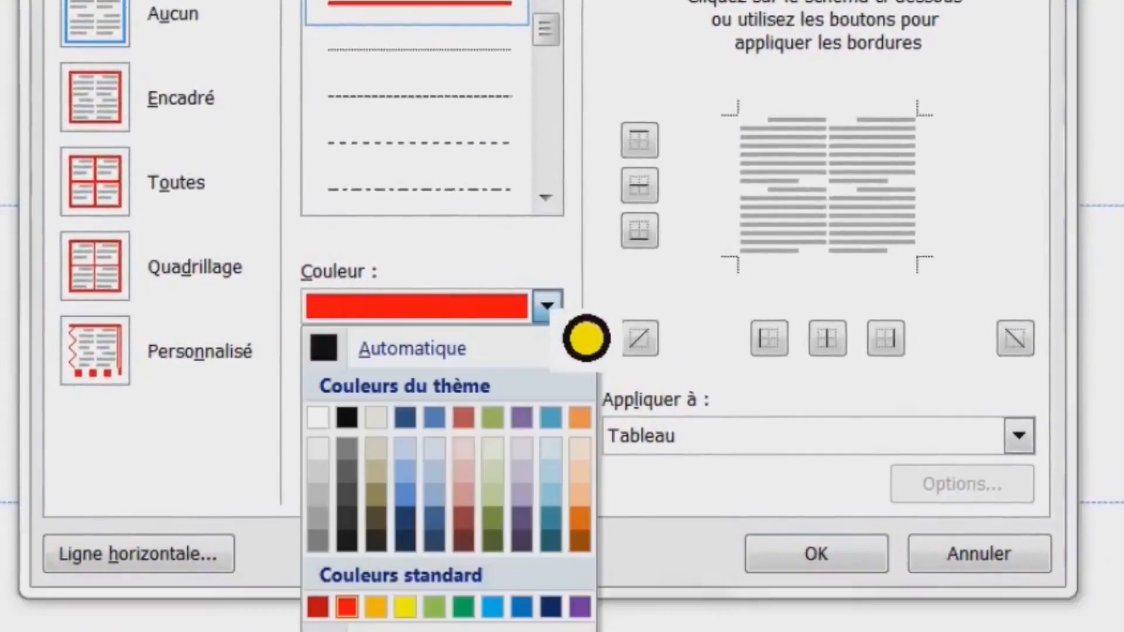
pyautogui.click(551, 607)
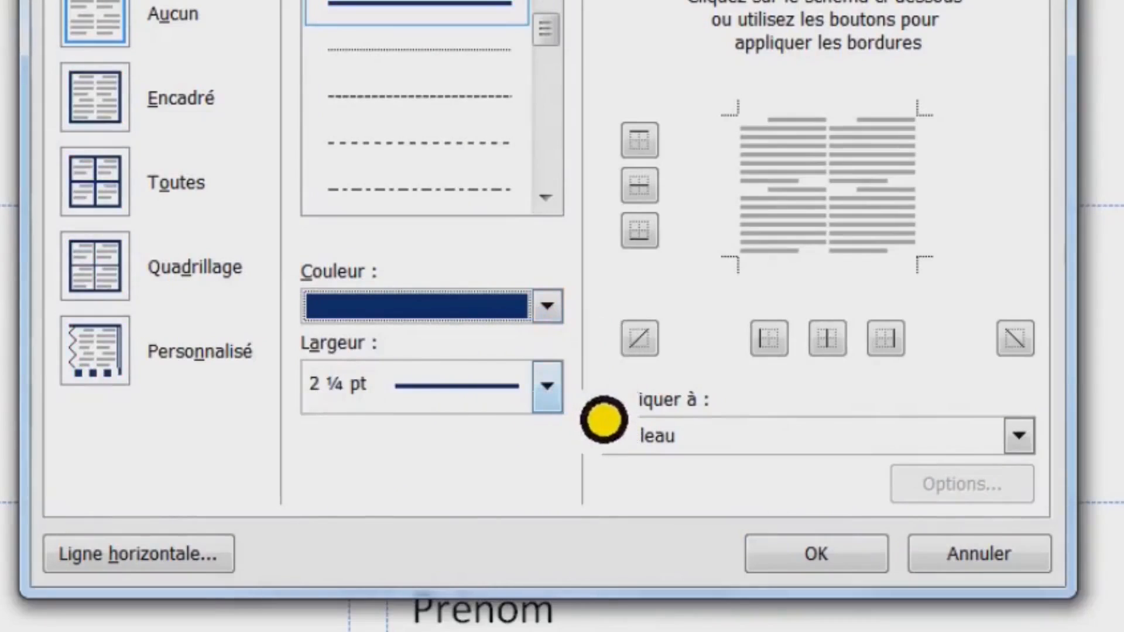
pyautogui.click(547, 387)
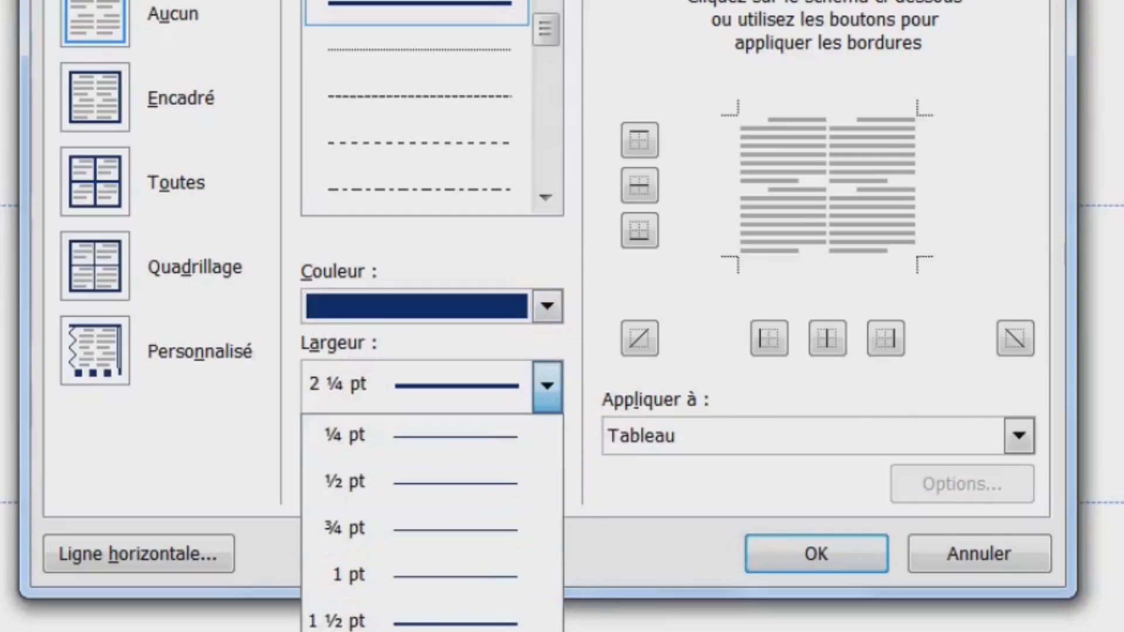
pyautogui.click(427, 631)
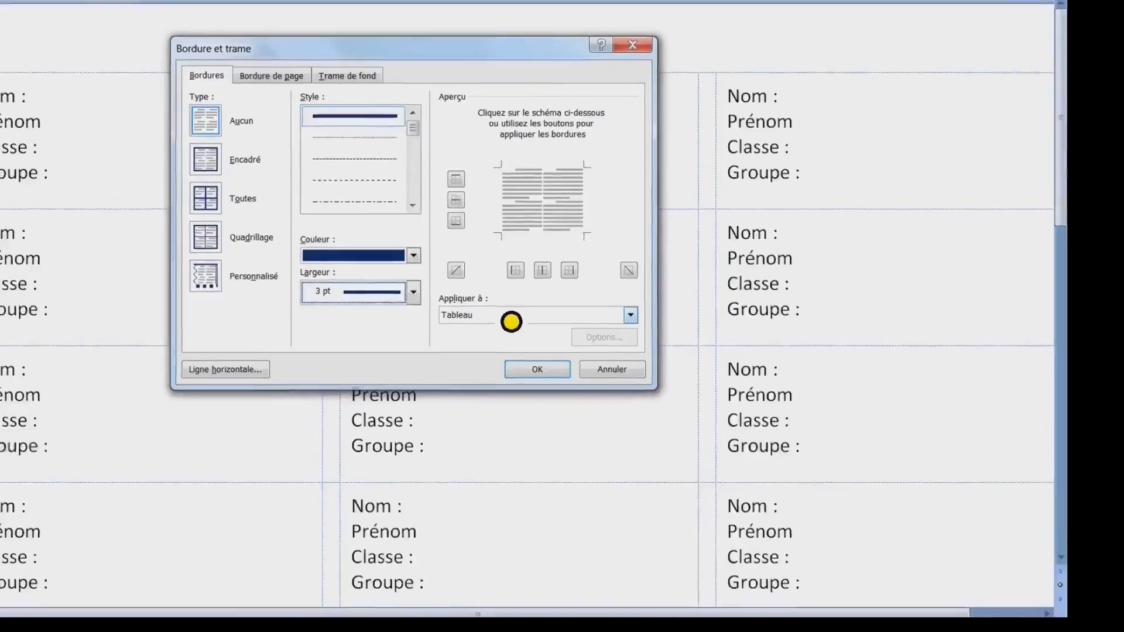
# Keep the borders applied to the whole table (Tableau) and choose the "Toutes" border type with the inner horizontal line on.
pyautogui.click(761, 451)
pyautogui.click(762, 451)
pyautogui.click(472, 328)
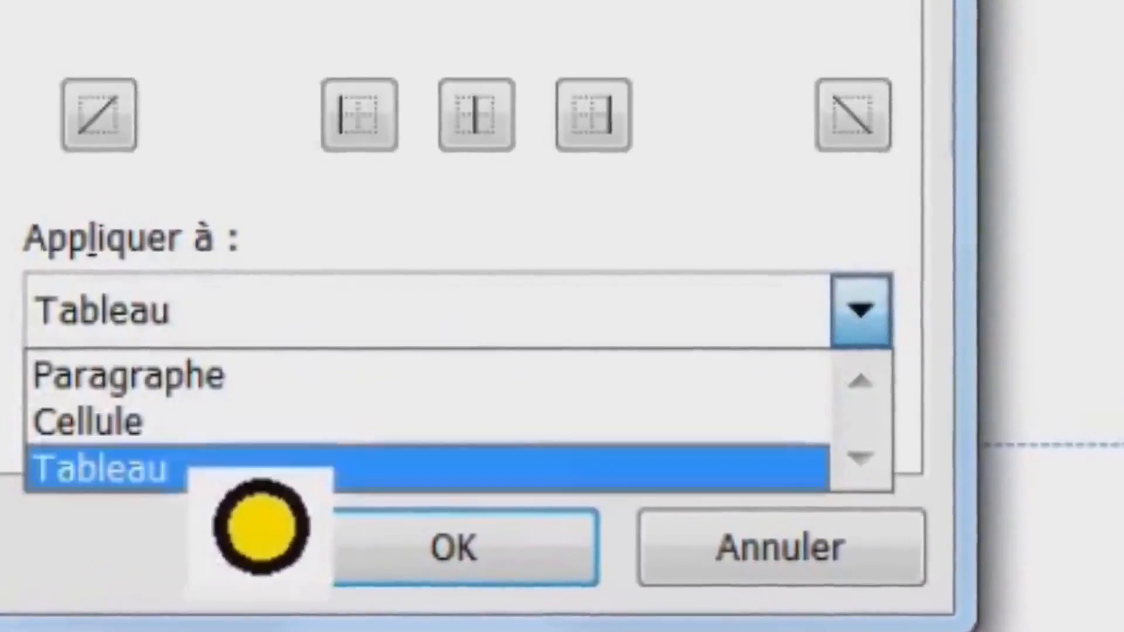
pyautogui.press('Escape')
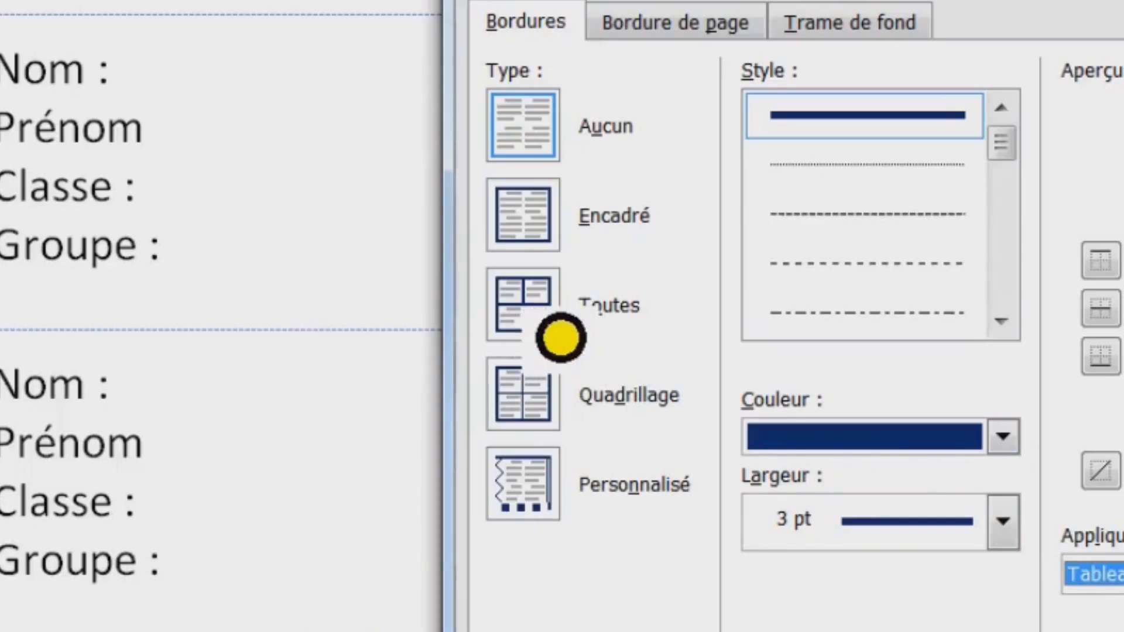
pyautogui.click(561, 338)
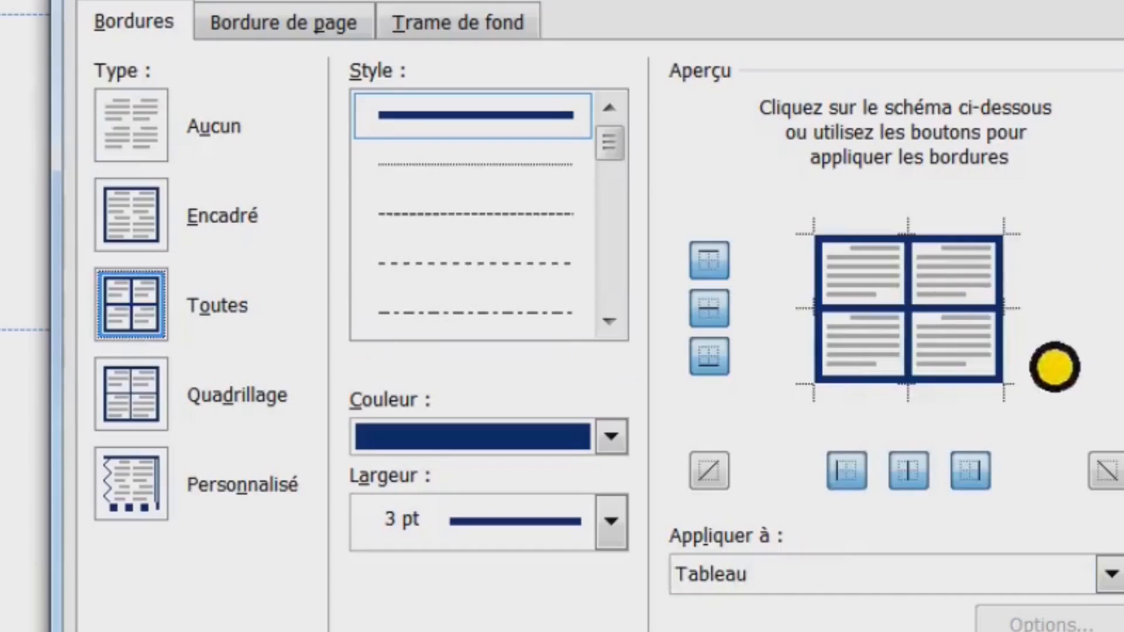
pyautogui.click(866, 326)
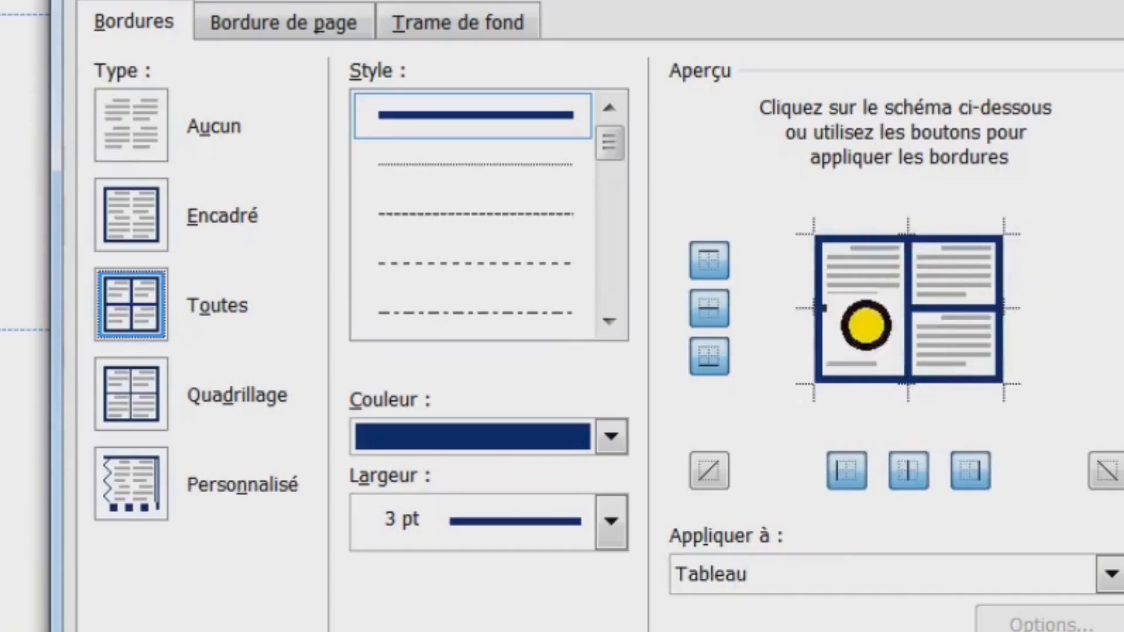
pyautogui.click(855, 328)
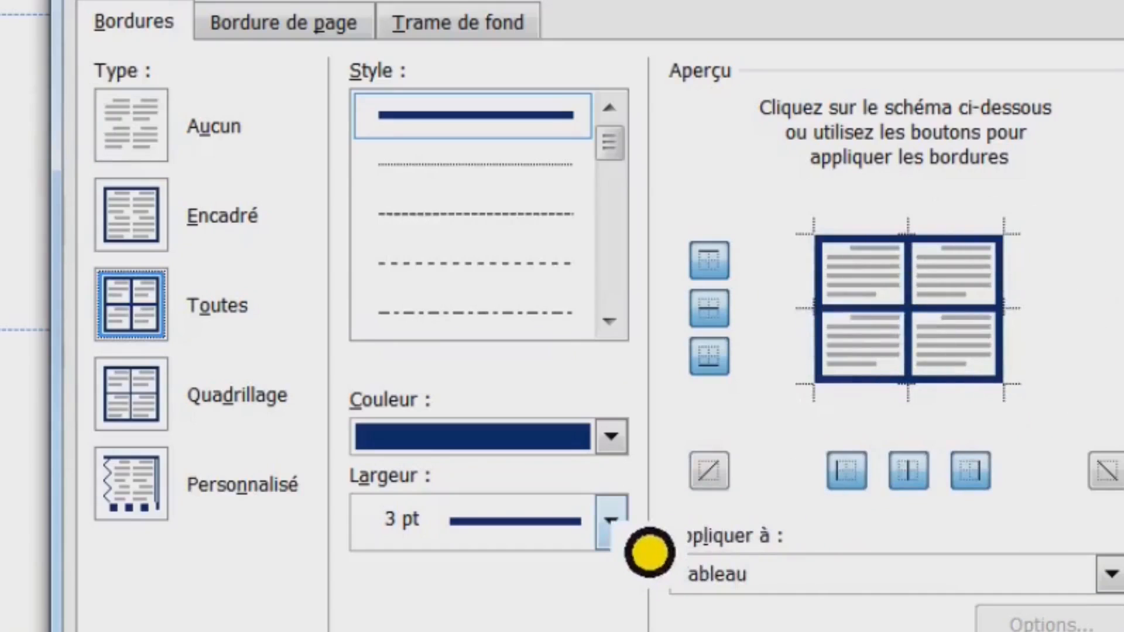
# Set the table border width to 1 ½ pt.
pyautogui.click(619, 540)
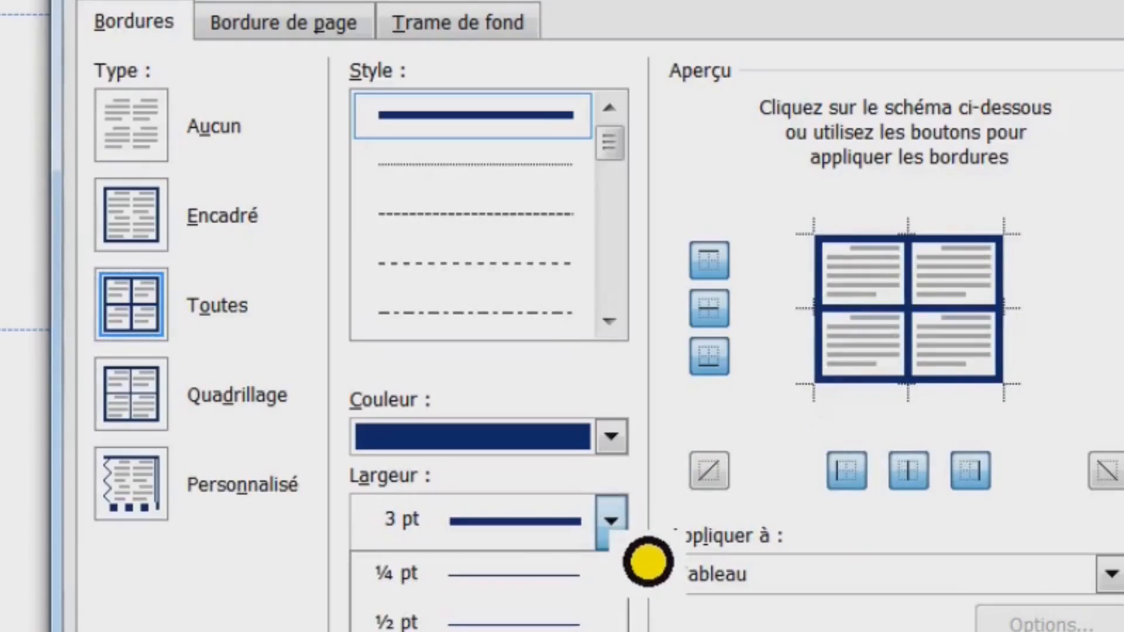
pyautogui.click(603, 631)
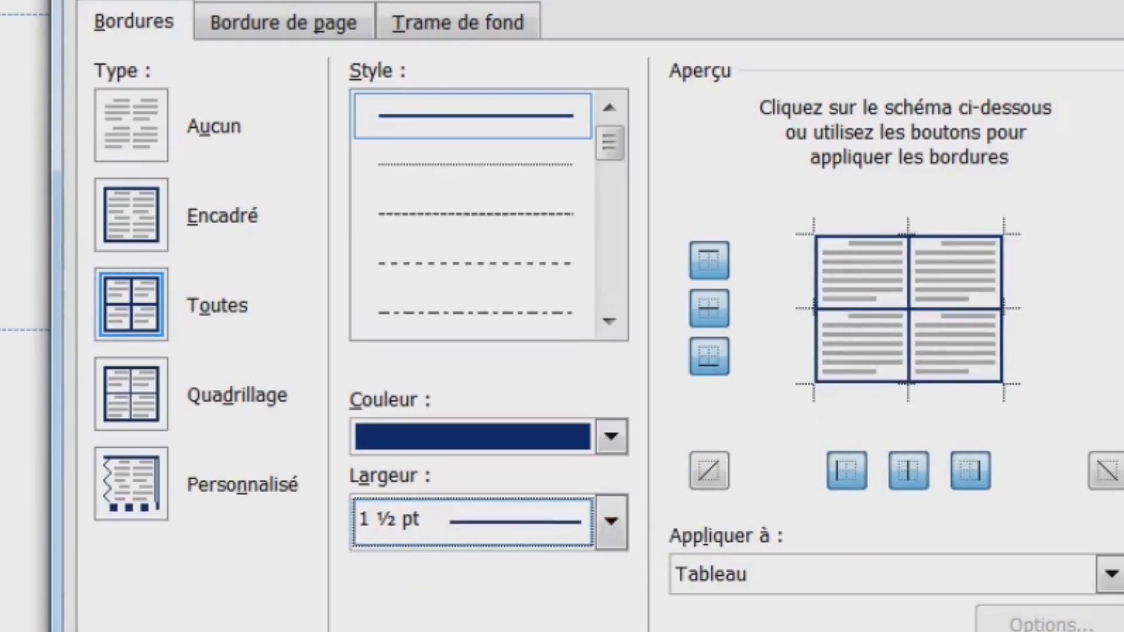
# Choose the border line width again and apply the dark blue borders to the whole label table.
pyautogui.click(611, 521)
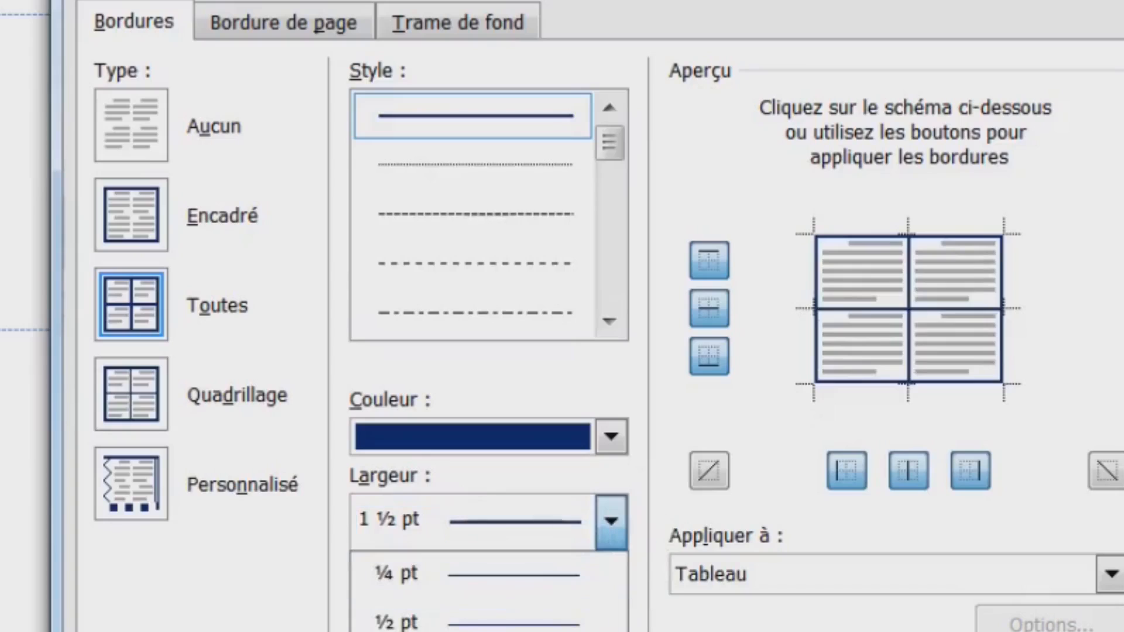
pyautogui.click(527, 631)
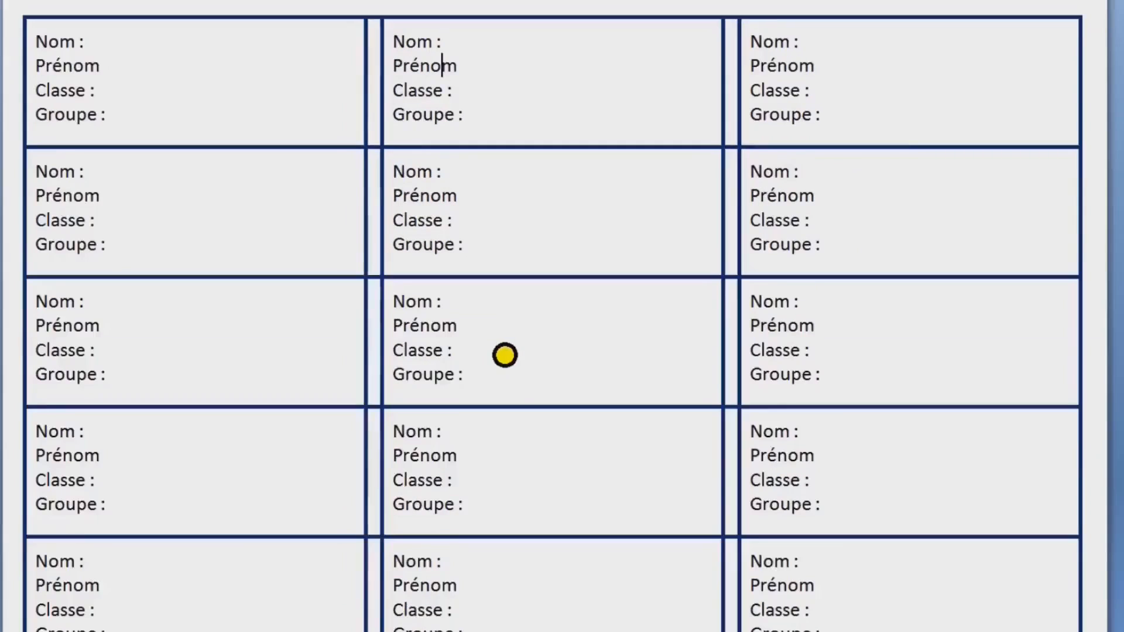
# Examine the bordered labels down to the last row, and go through the first label's lines from Nom to Groupe.
pyautogui.scroll(-1, 504, 355)
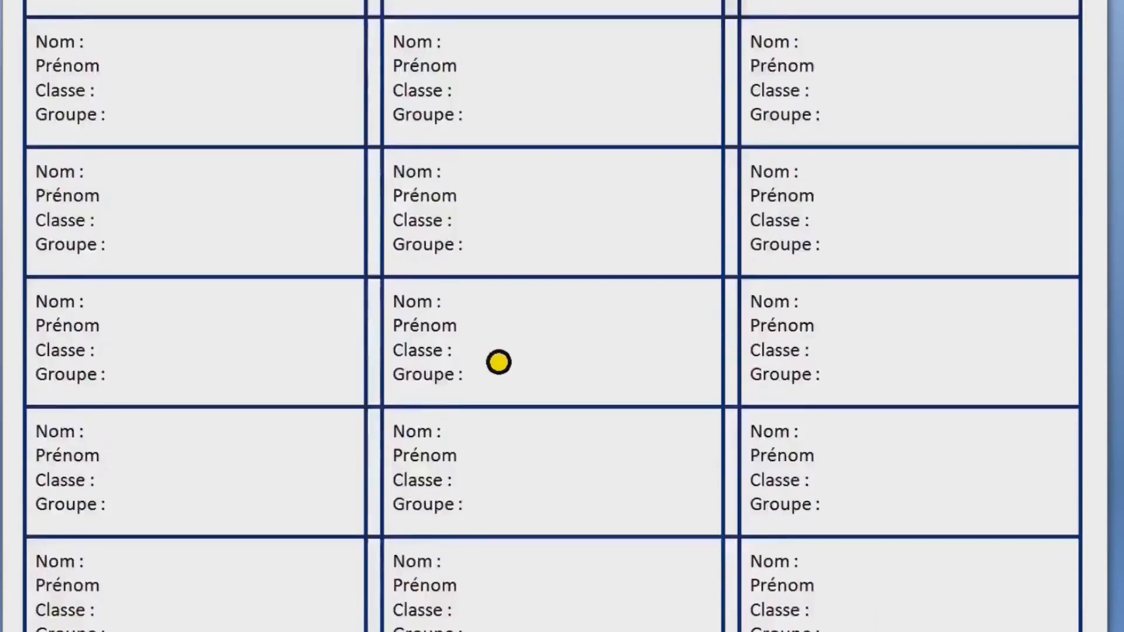
pyautogui.scroll(-2, 497, 363)
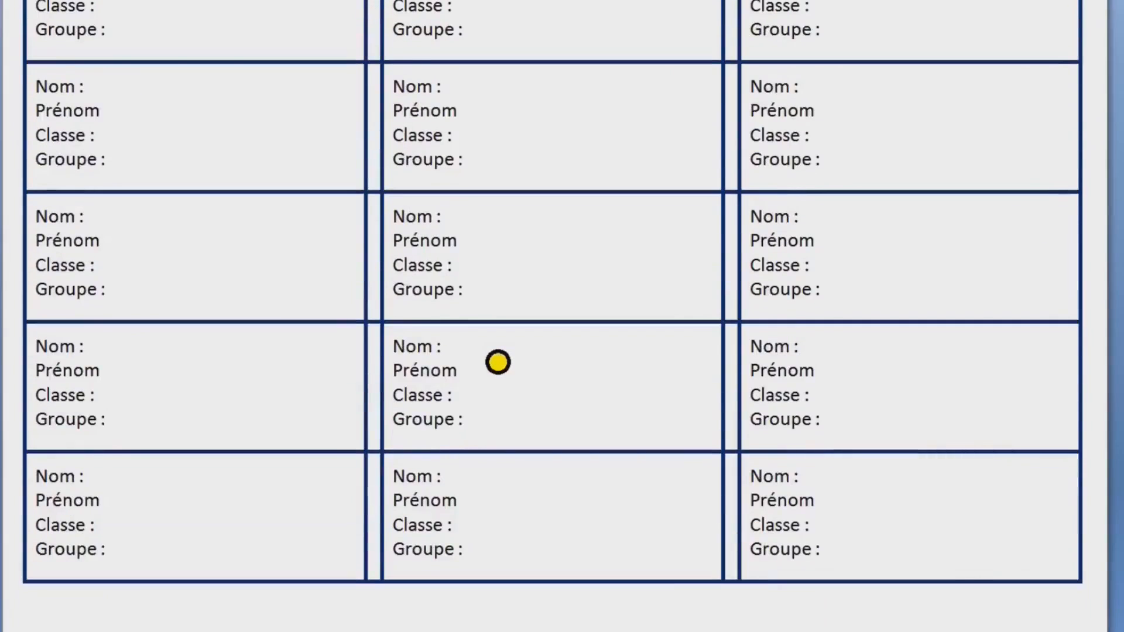
pyautogui.scroll(-1, 498, 363)
pyautogui.scroll(2, 496, 356)
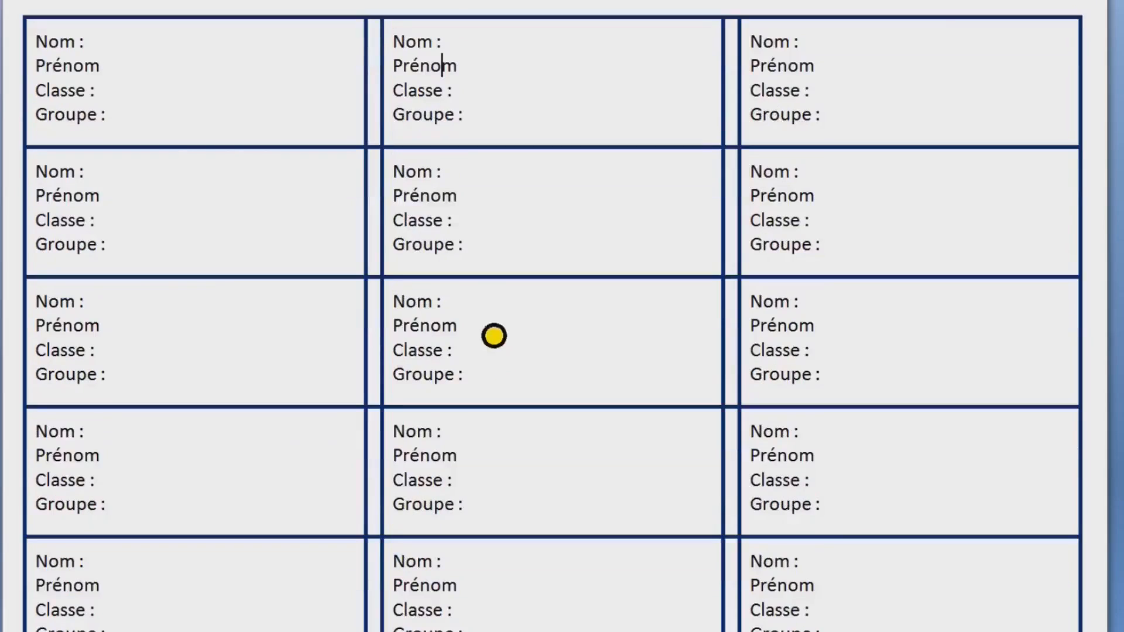
pyautogui.click(98, 51)
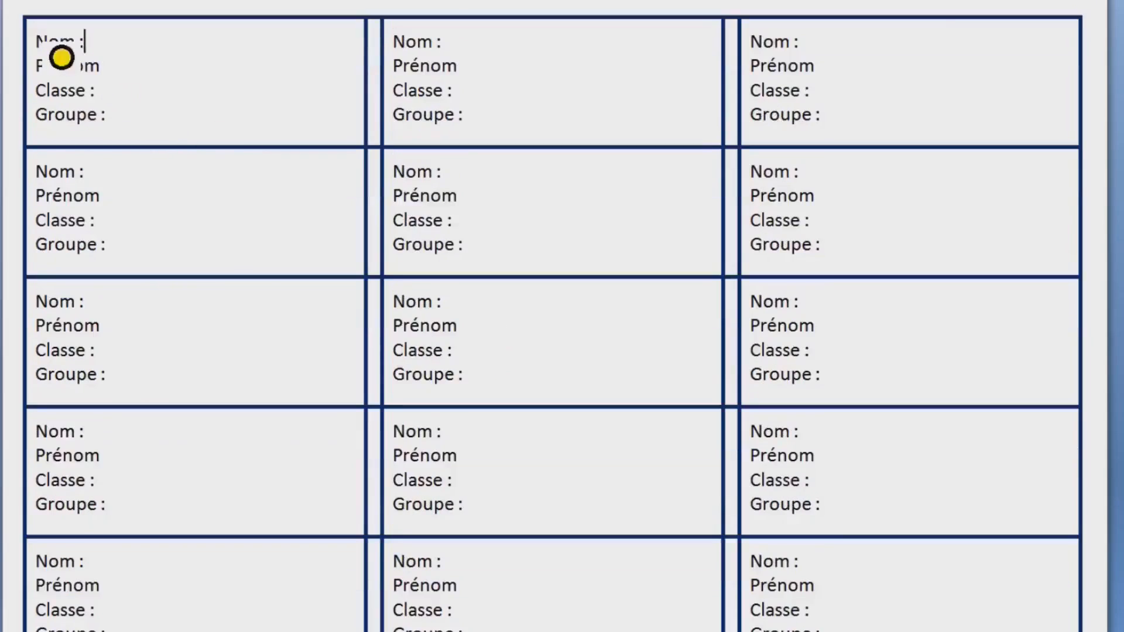
pyautogui.press('Down')
pyautogui.press('Down')
pyautogui.press('Down')
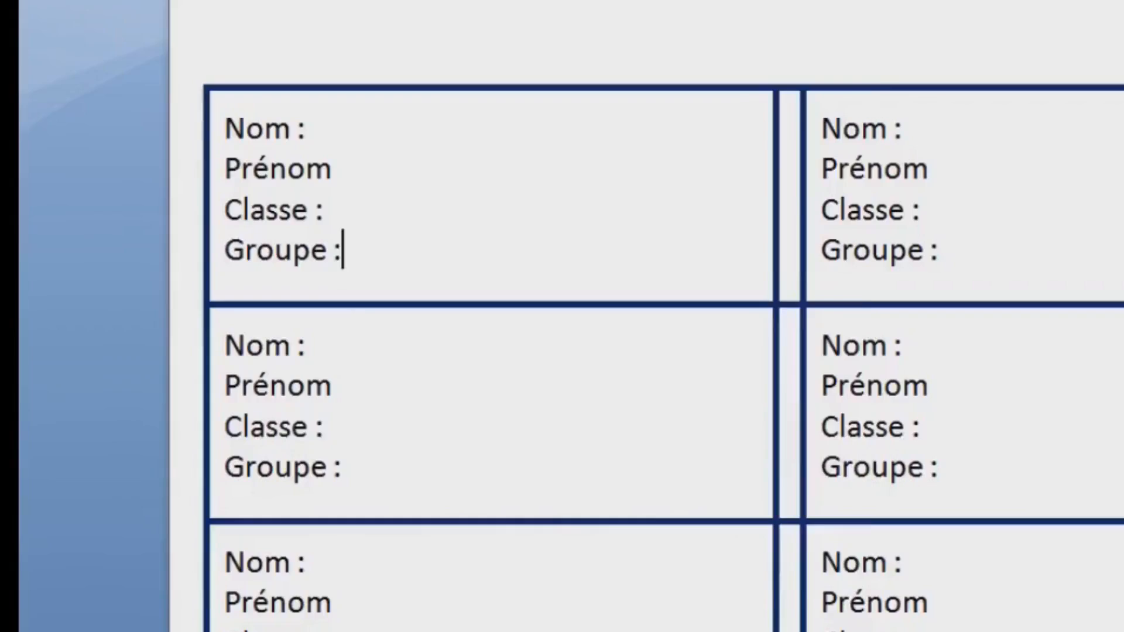
# Print one copy of the whole document with Foxit Reader PDF Printer, saving it as "étiquettes word", and look over the resulting PDF.
pyautogui.click(79, 2)
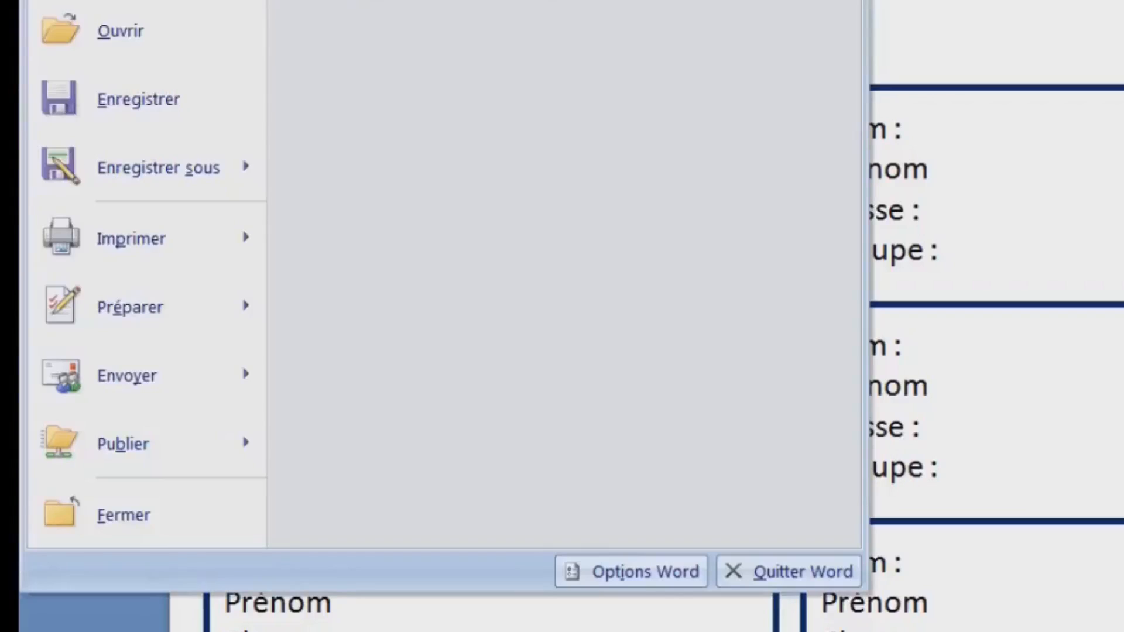
pyautogui.moveTo(121, 253)
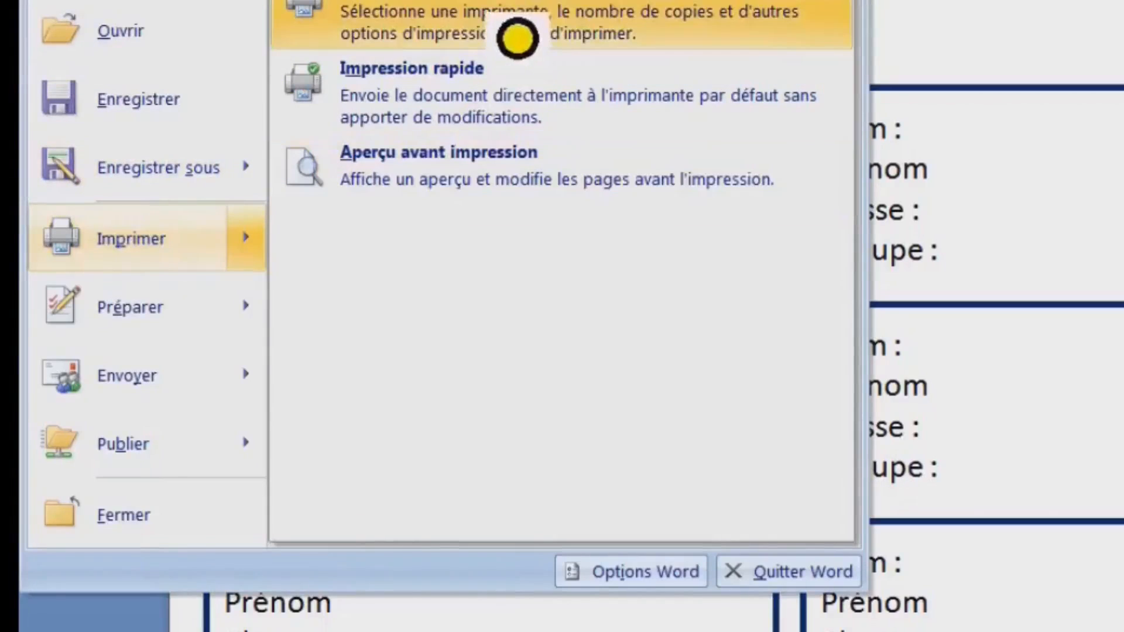
pyautogui.click(517, 38)
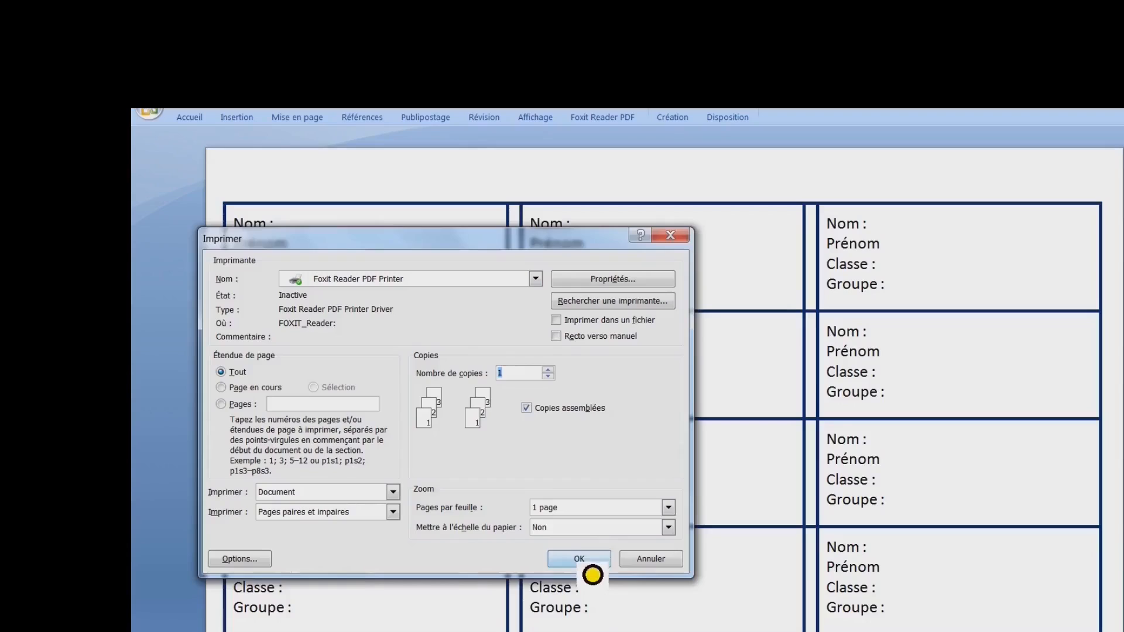
pyautogui.click(592, 572)
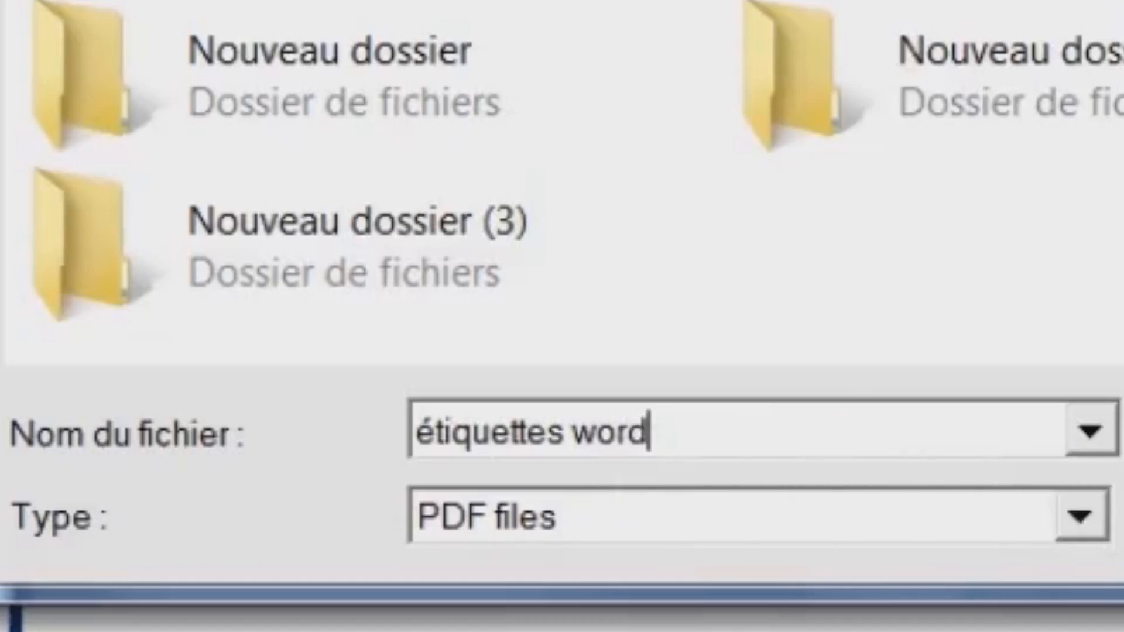
pyautogui.click(1122, 432)
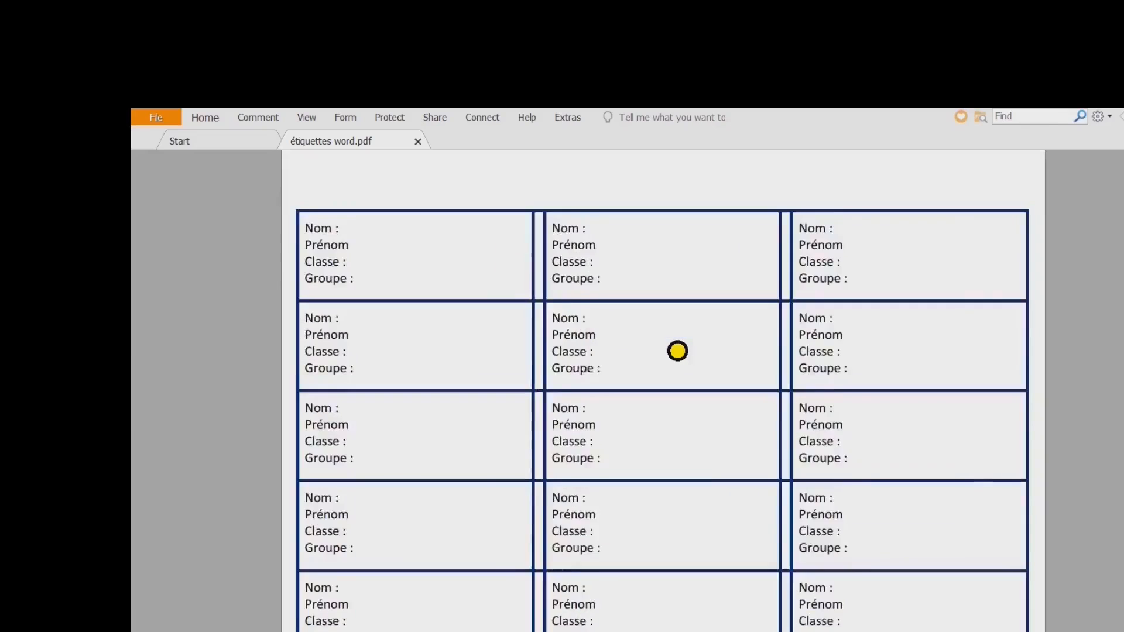
pyautogui.scroll(-2, 563, 336)
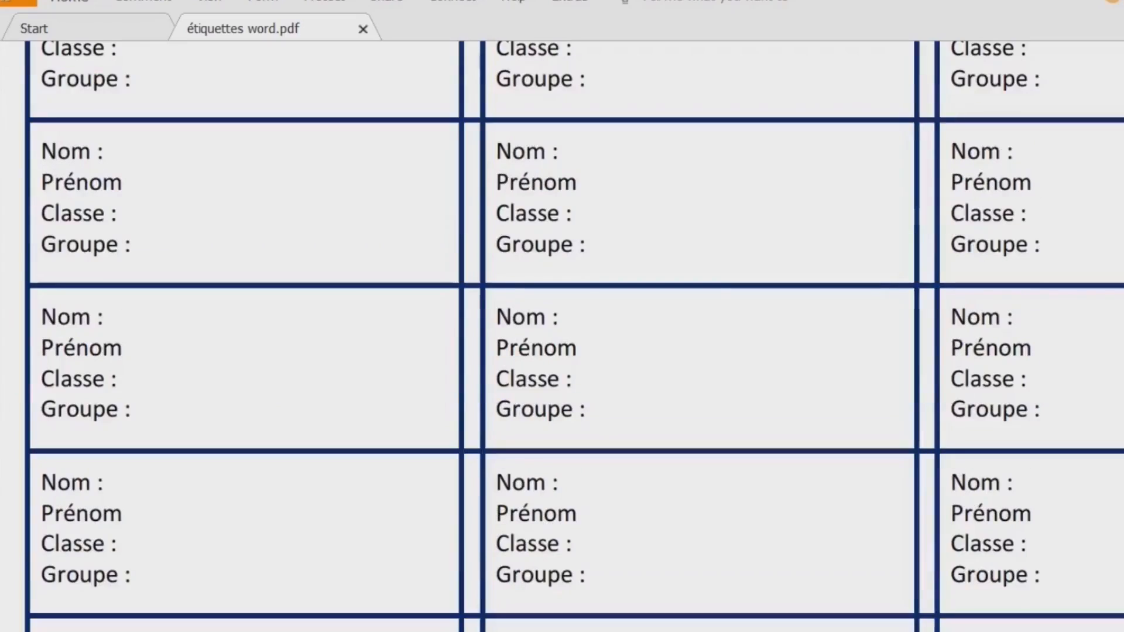
pyautogui.scroll(1, 562, 336)
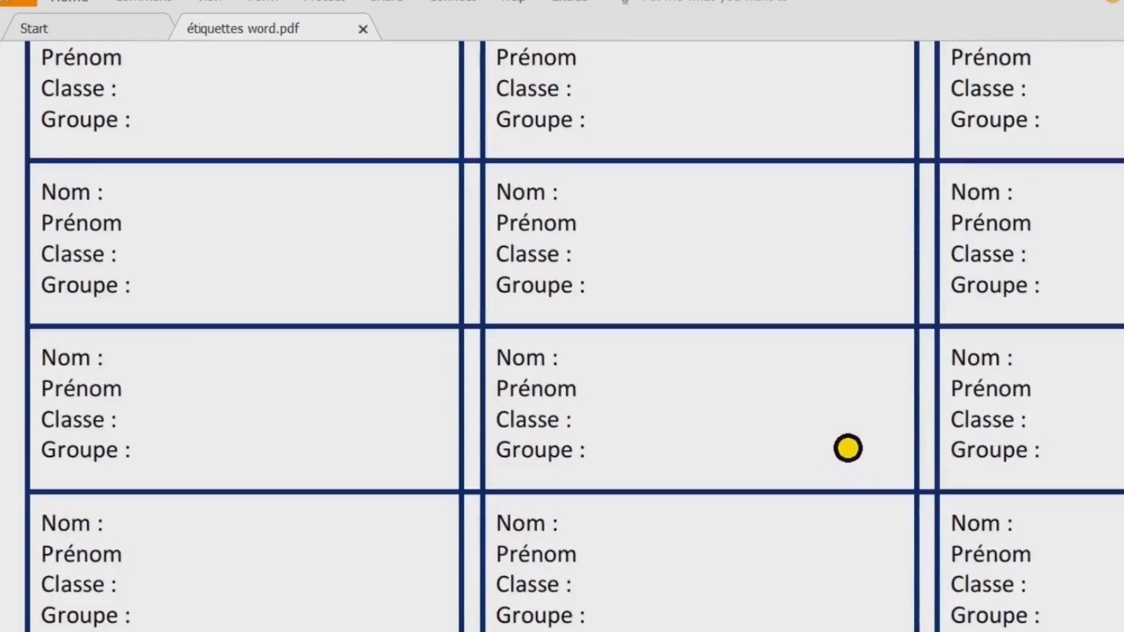
# Switch back to Word and select the "Groupe :" line in the first label.
pyautogui.hotkey('alt', 'Tab')
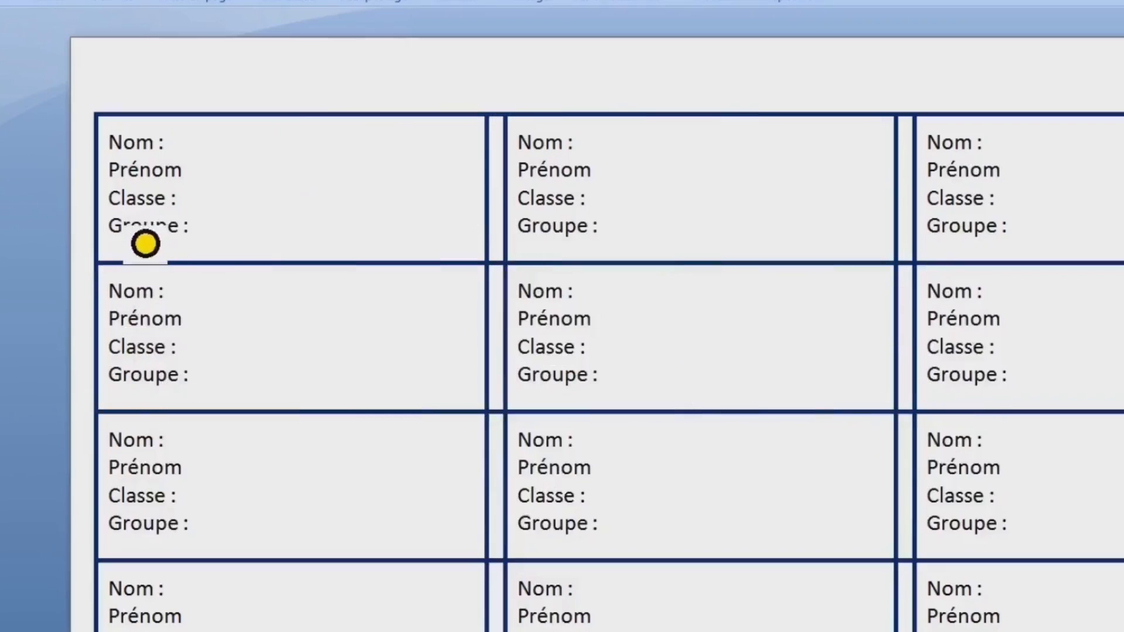
pyautogui.moveTo(125, 242); pyautogui.dragTo(258, 237)
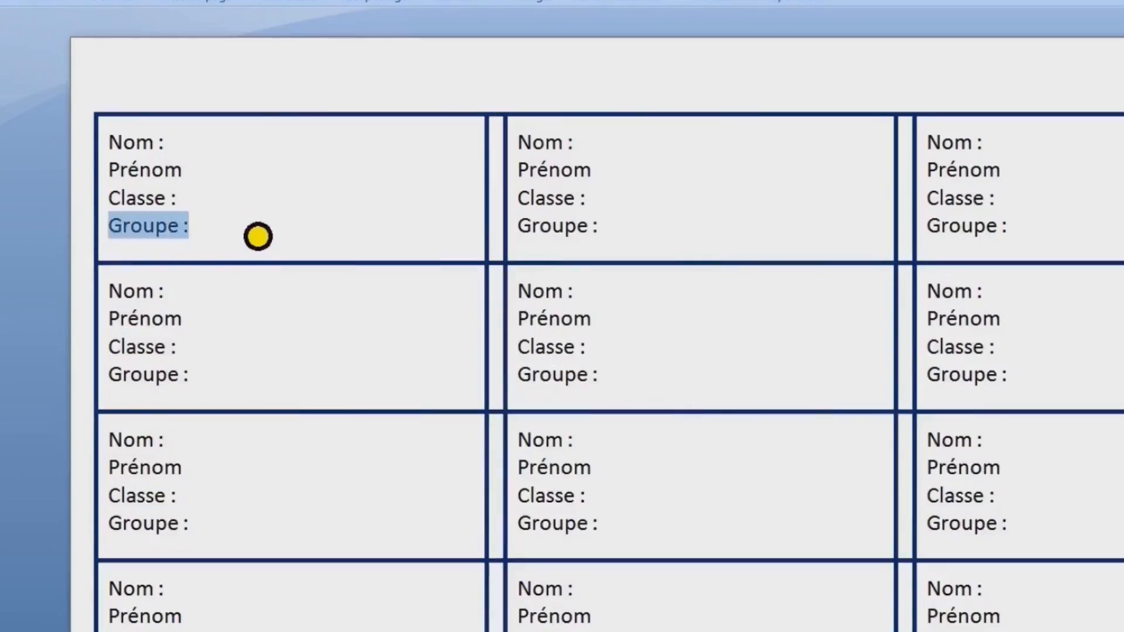